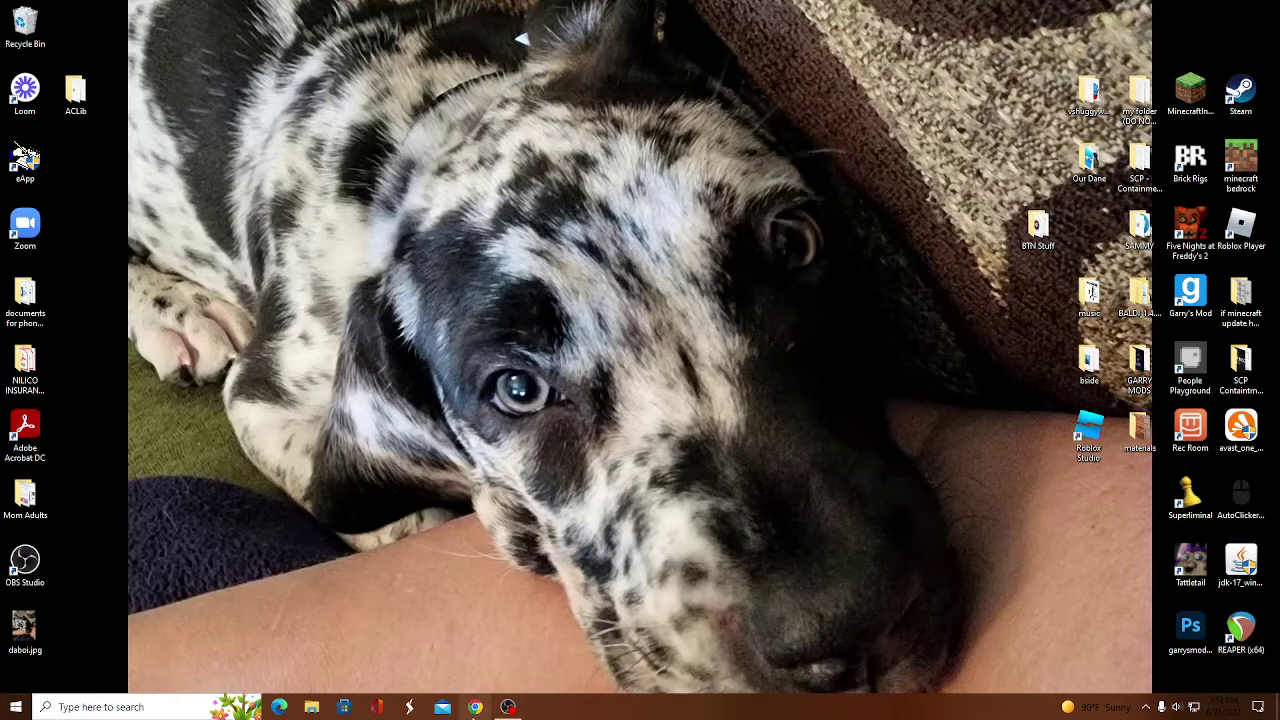
# Step: Launch Google Chrome from the taskbar to bring up its profile chooser
pyautogui.click(475, 707)
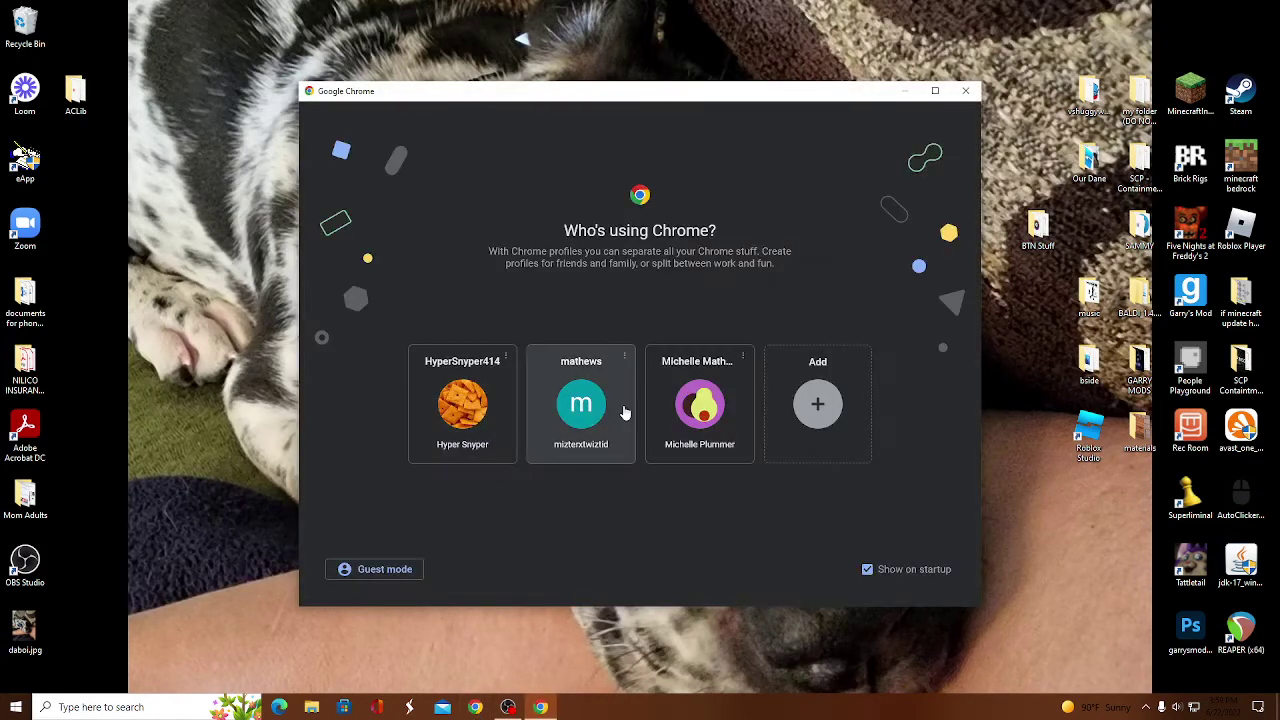
# Step: Open a Chrome profile and run a web search for 'OBS'
pyautogui.click(712, 414)
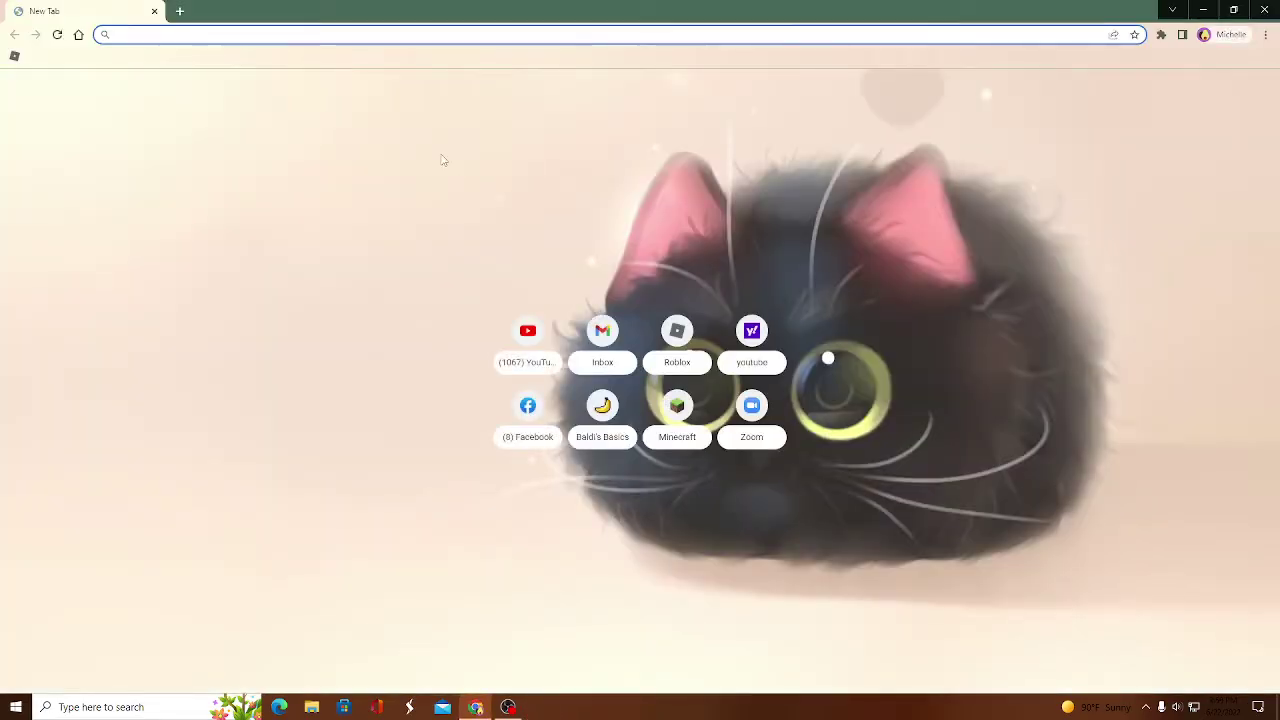
pyautogui.write('OBS')
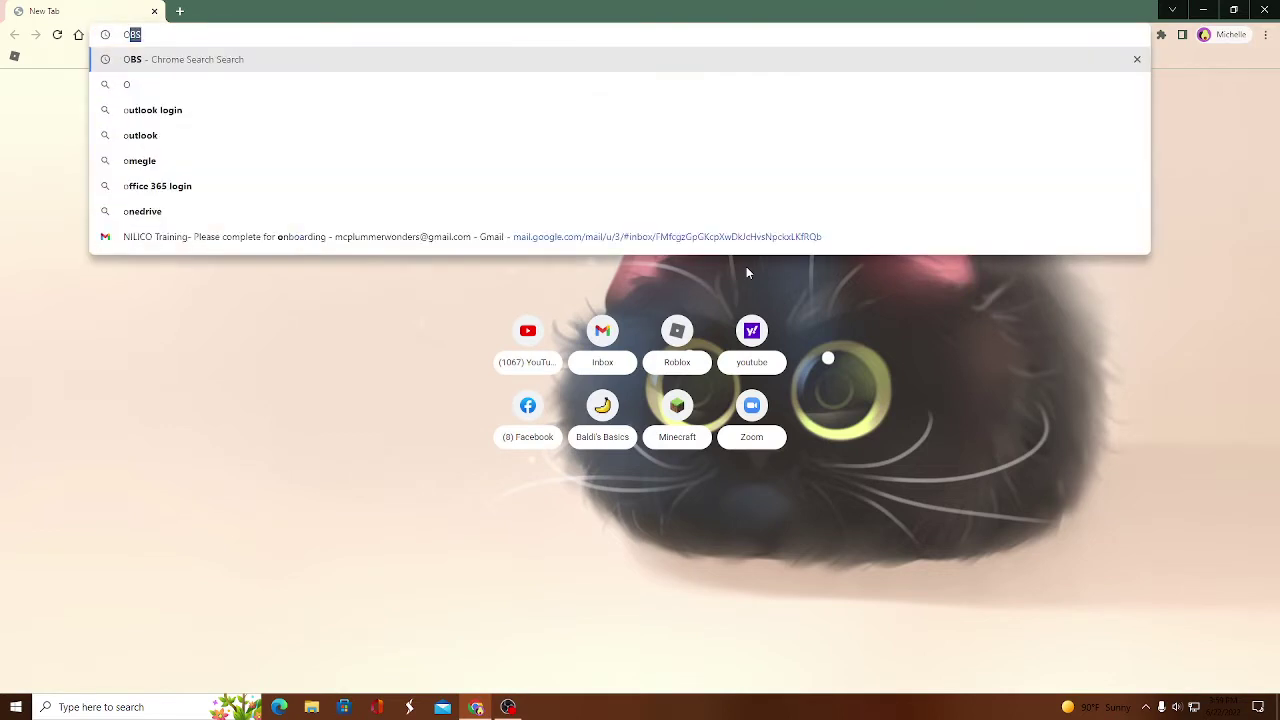
pyautogui.press('Return')
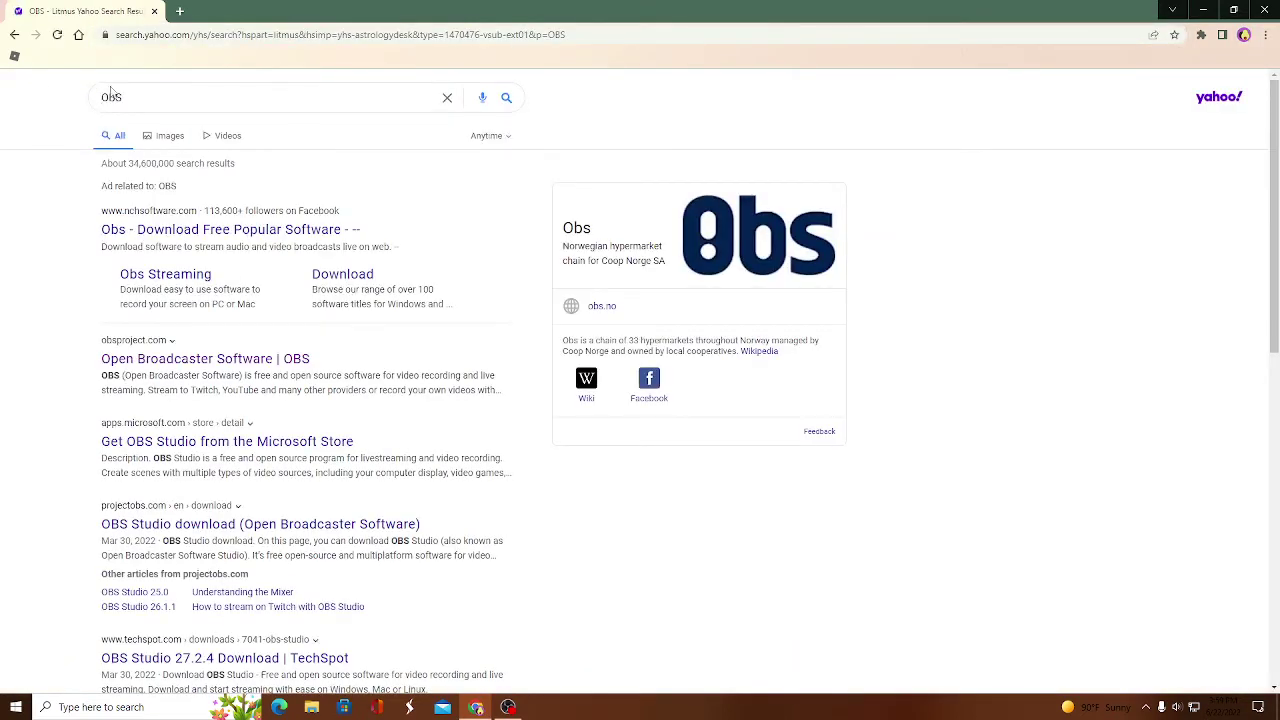
# Step: Close the unwanted streaming-software tab and switch to the 'obs studio' related search
pyautogui.click(198, 236)
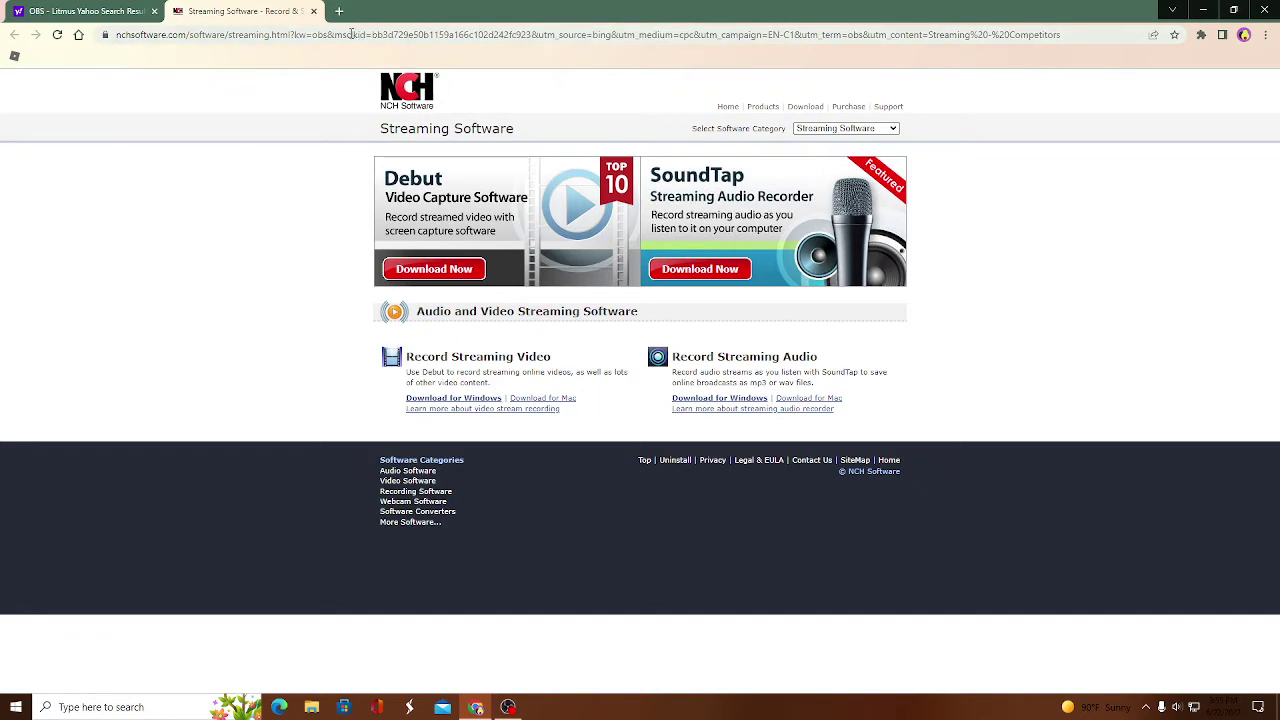
pyautogui.click(314, 11)
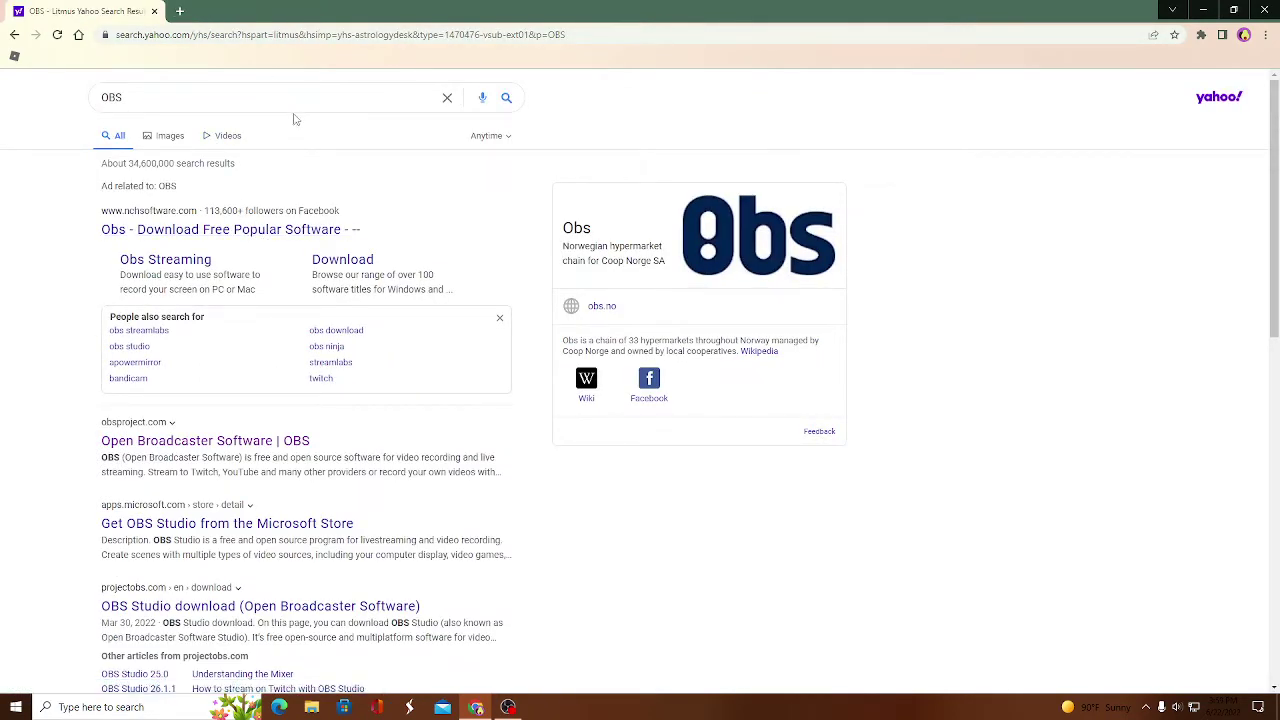
pyautogui.click(128, 347)
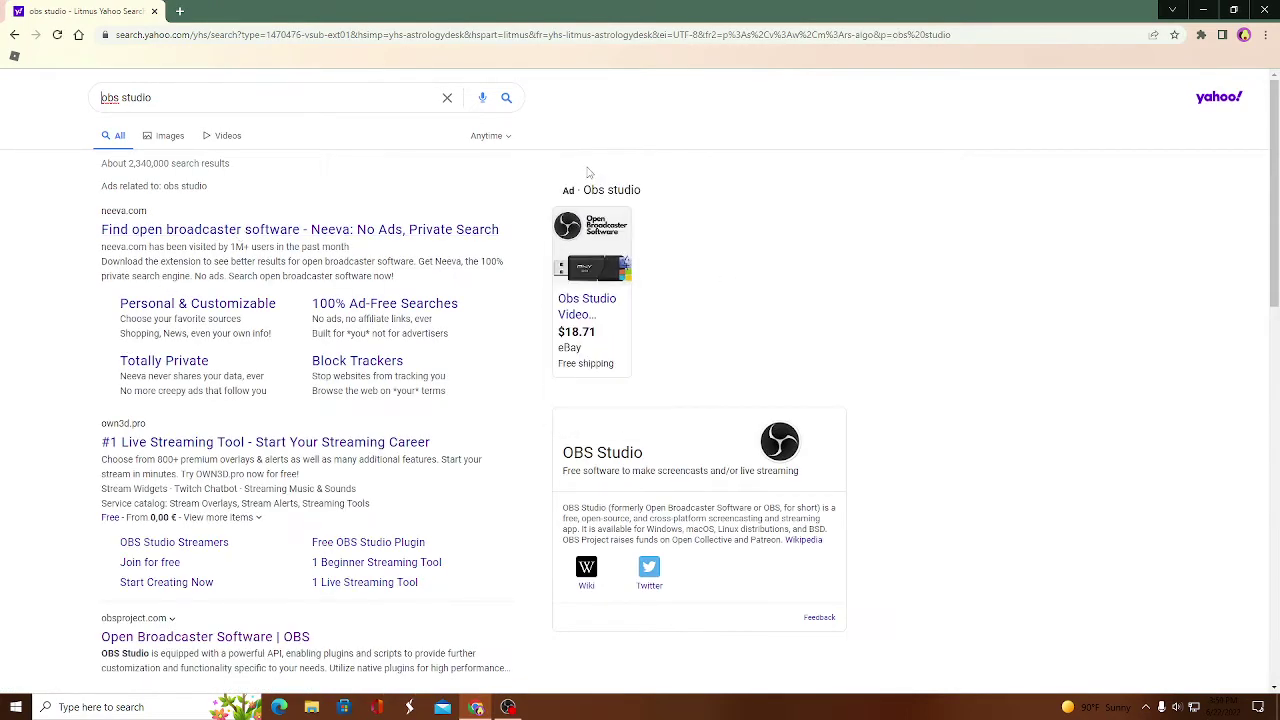
pyautogui.click(263, 110)
# Step: Search for 'obs download' and close the Debut advertisement tab that opened
pyautogui.press('BackSpace')
pyautogui.press('BackSpace')
pyautogui.press('BackSpace')
pyautogui.press('BackSpace')
pyautogui.press('BackSpace')
pyautogui.press('BackSpace')
pyautogui.press('BackSpace')
pyautogui.press('BackSpace')
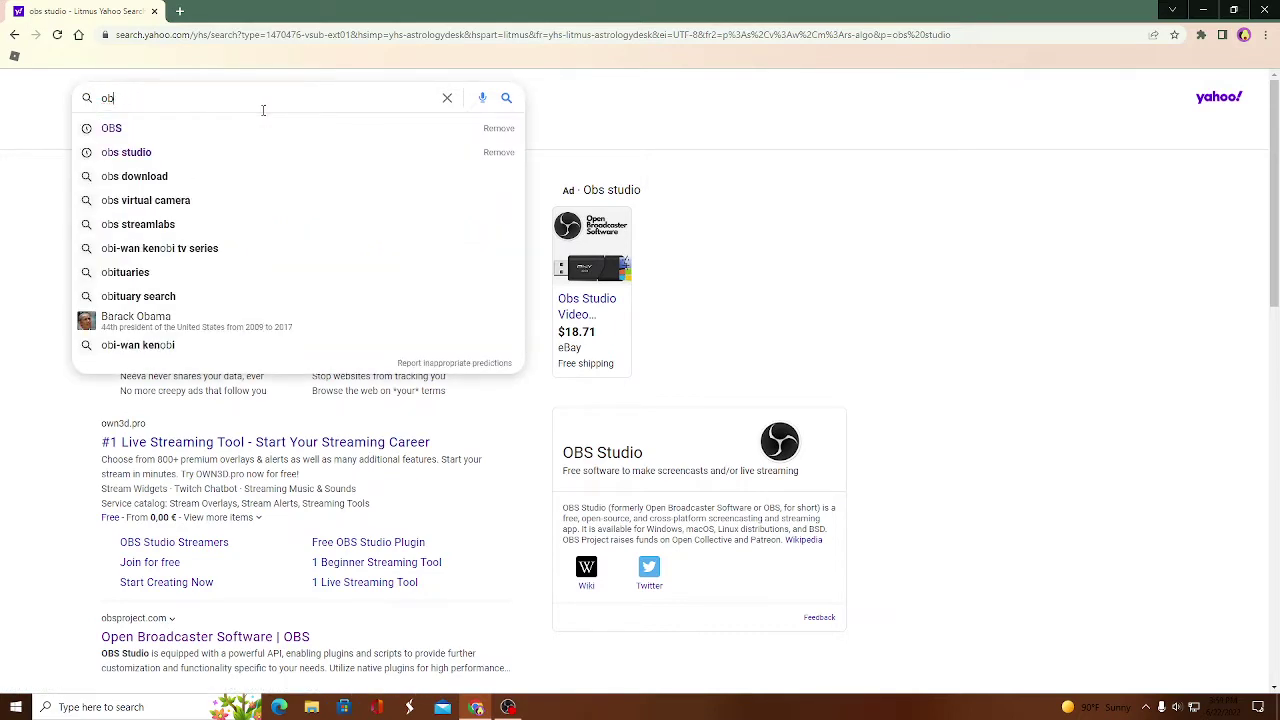
pyautogui.click(237, 177)
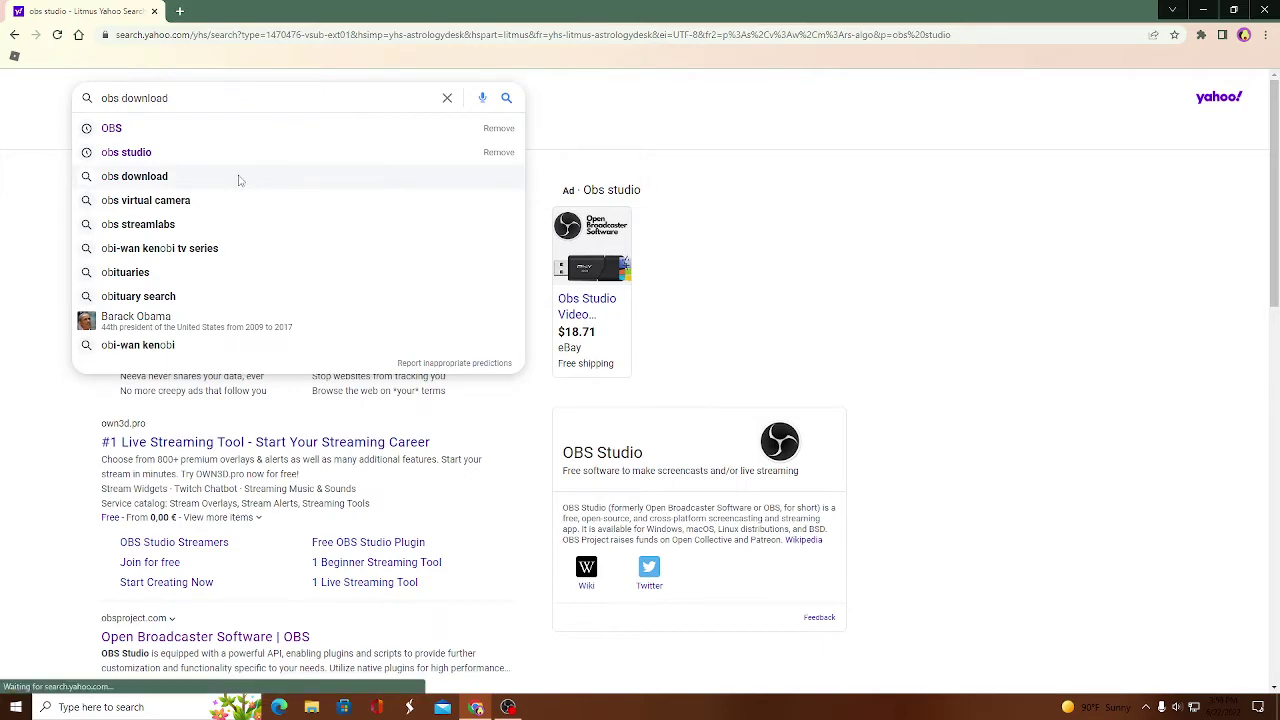
pyautogui.click(220, 223)
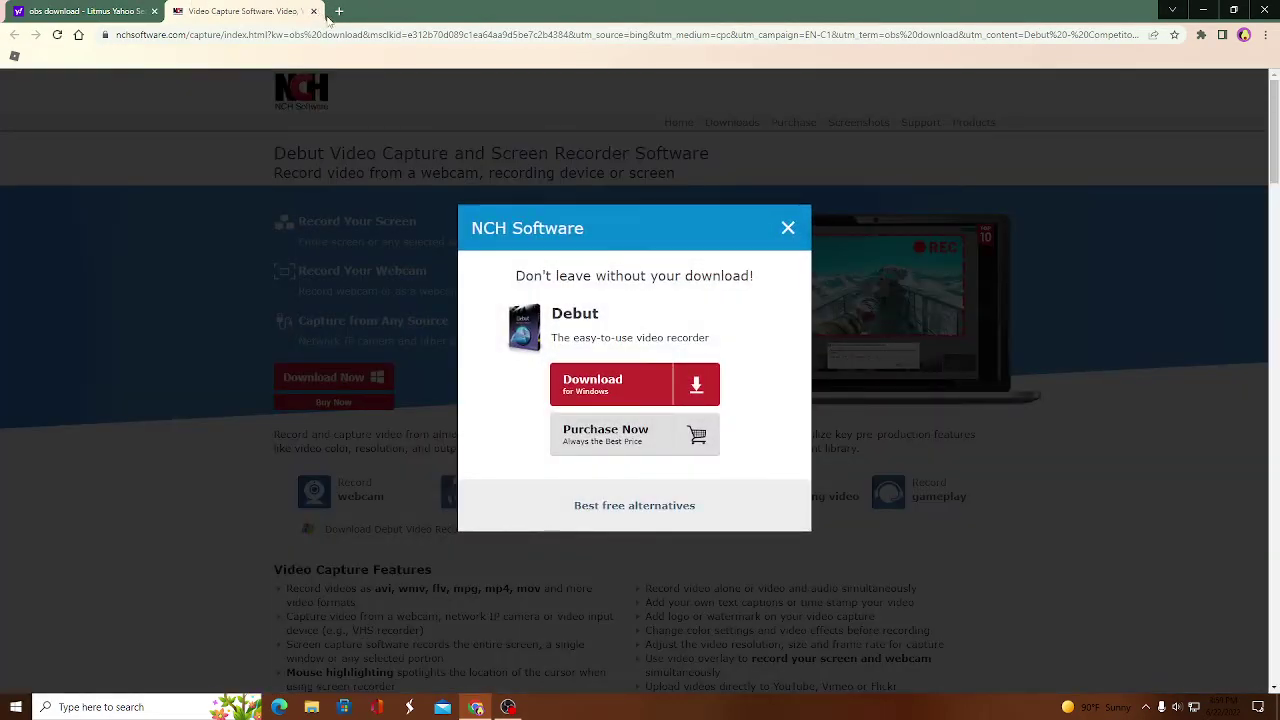
pyautogui.click(311, 10)
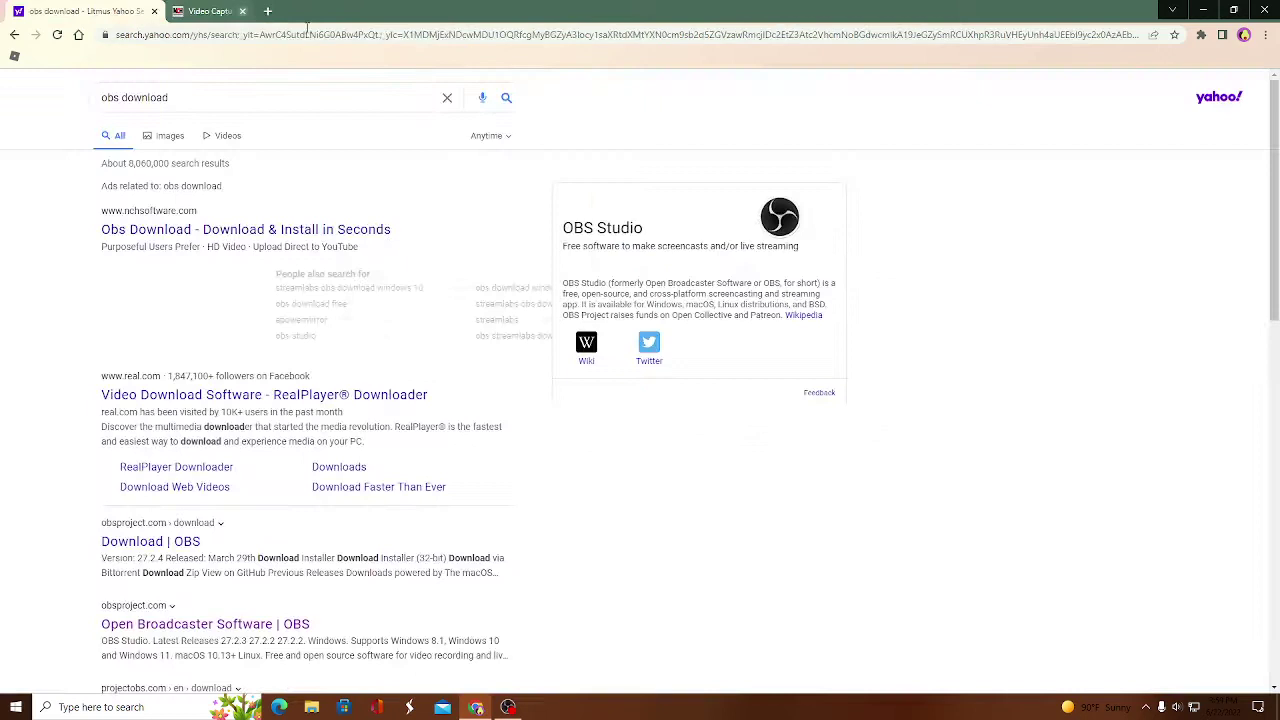
# Step: Look over the official 'Download | OBS' page, then close it and return to results
pyautogui.click(195, 540)
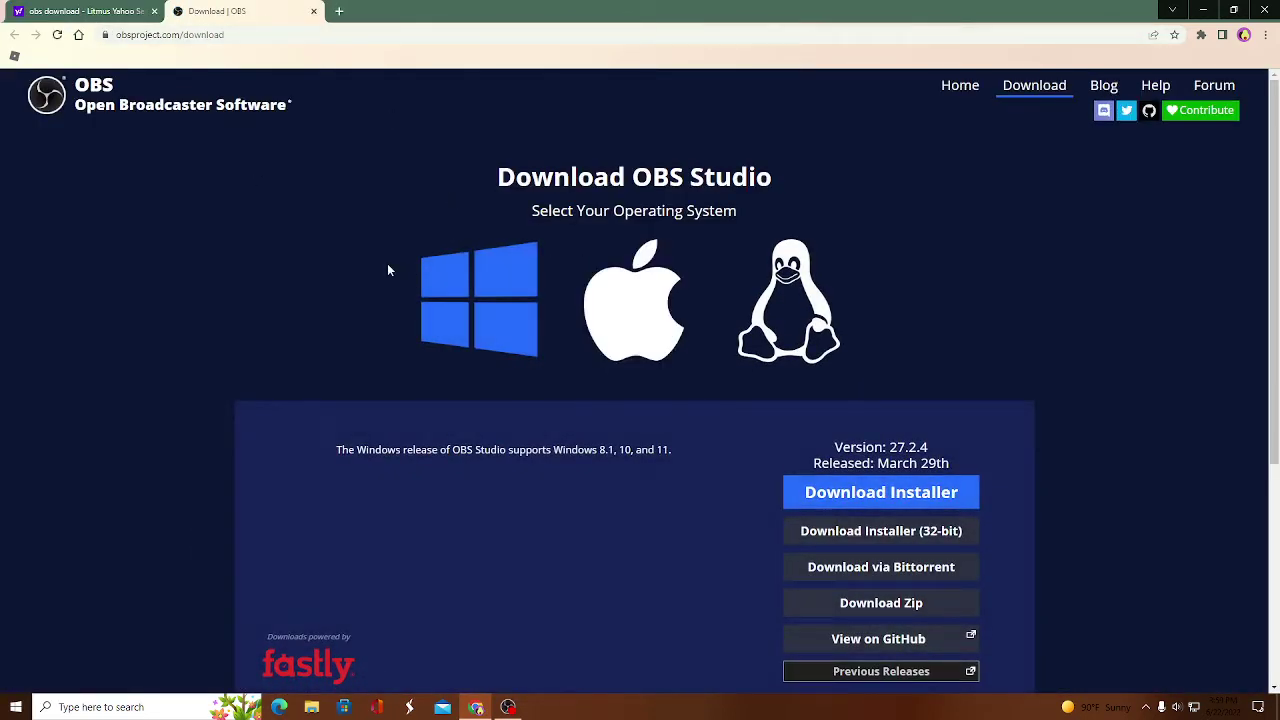
pyautogui.scroll(-2, 540, 351)
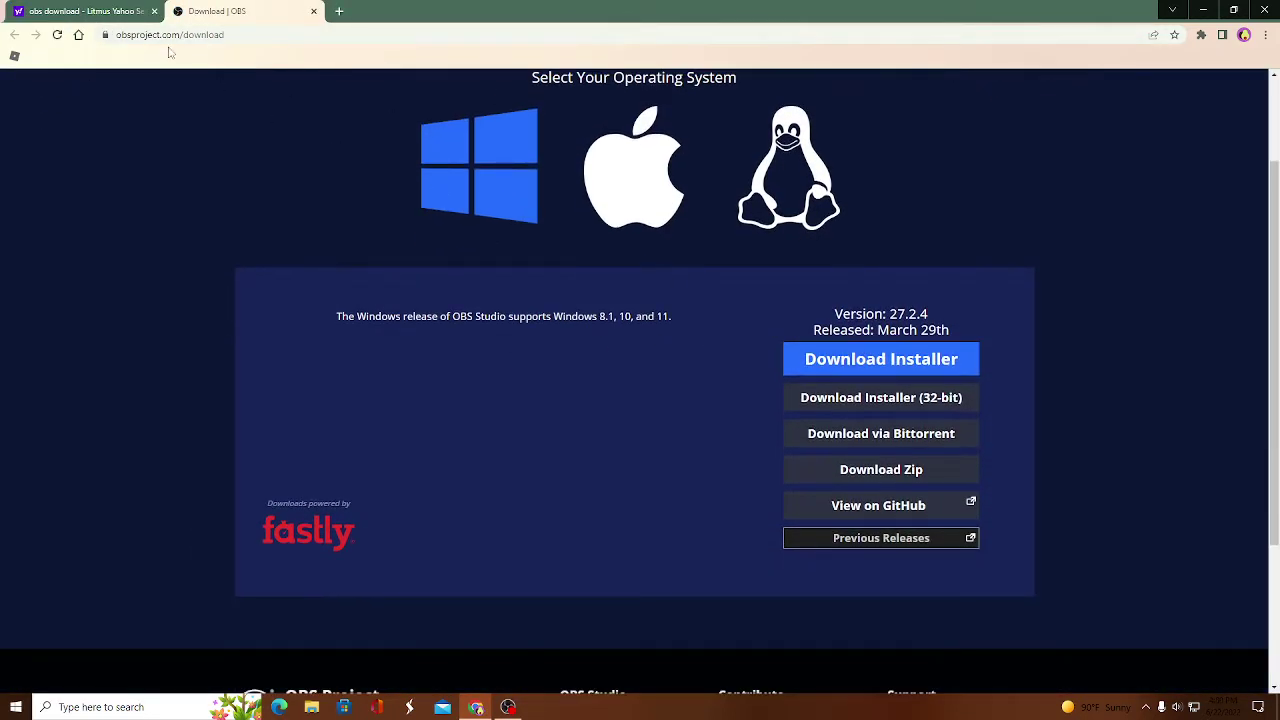
pyautogui.click(313, 10)
pyautogui.scroll(-3, 209, 357)
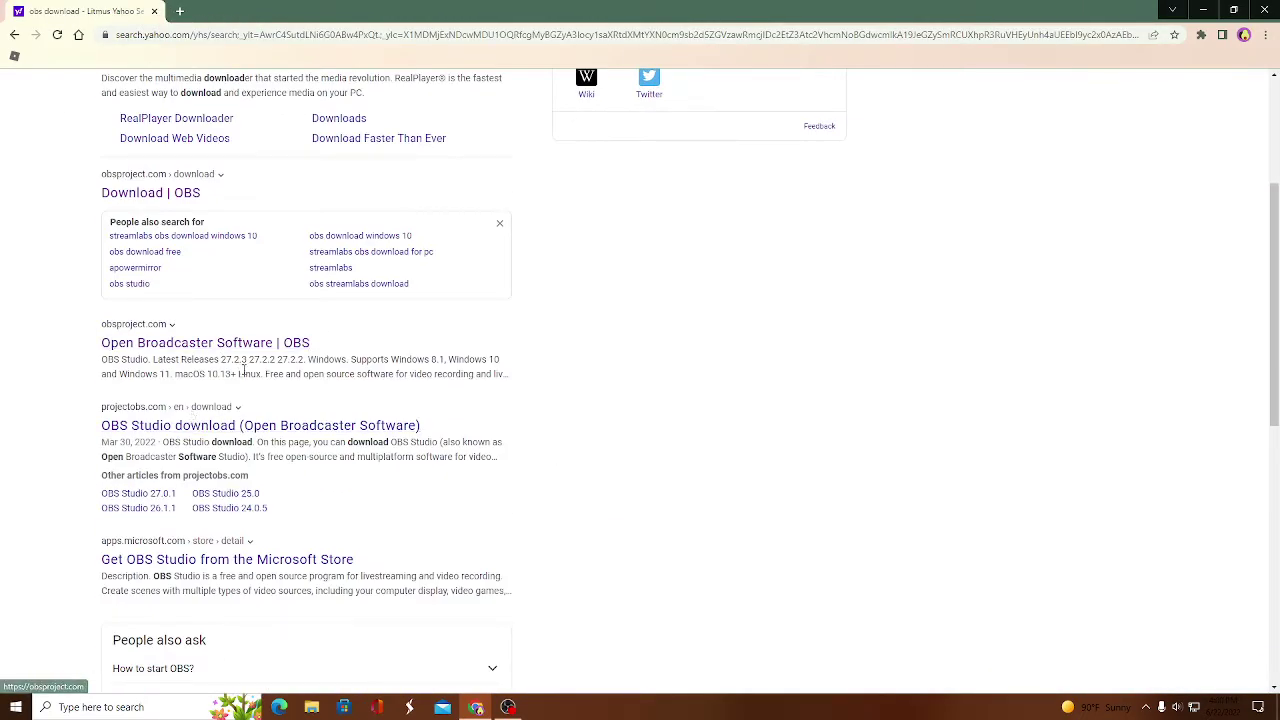
# Step: Browse the obsproject.com OBS Studio homepage, then minimize, restore and close Chrome
pyautogui.click(250, 345)
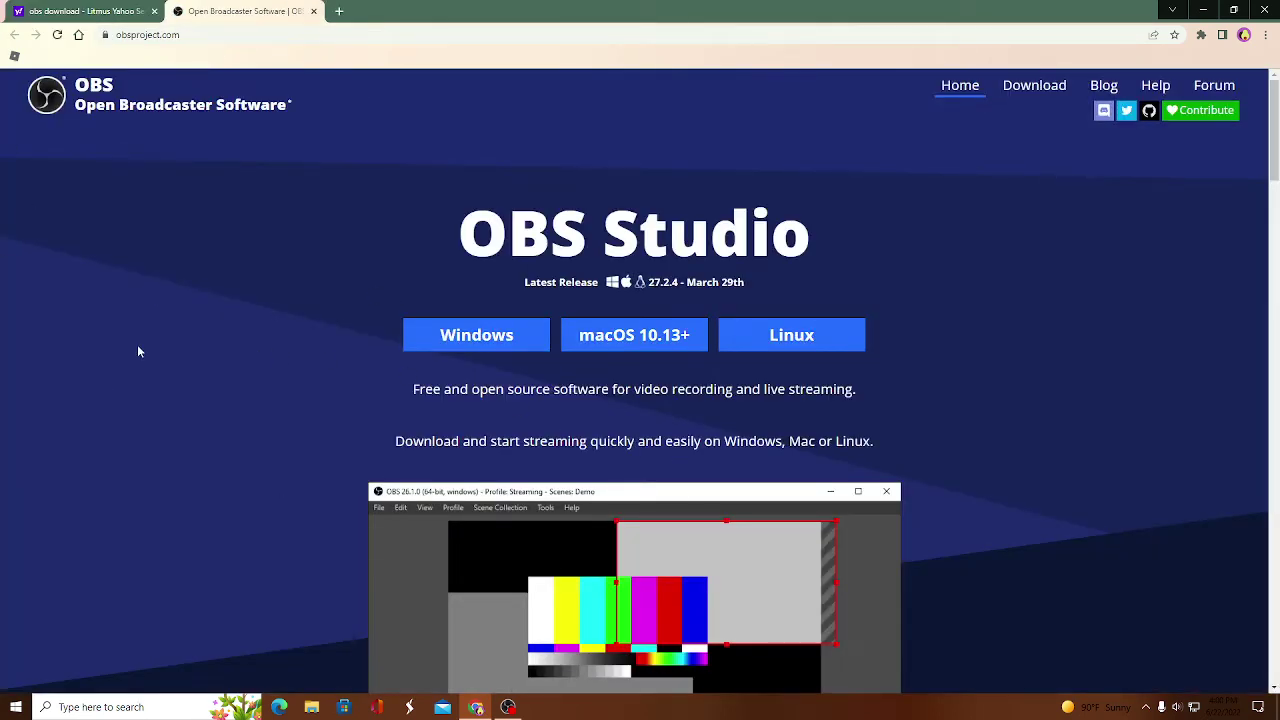
pyautogui.scroll(-2, 139, 351)
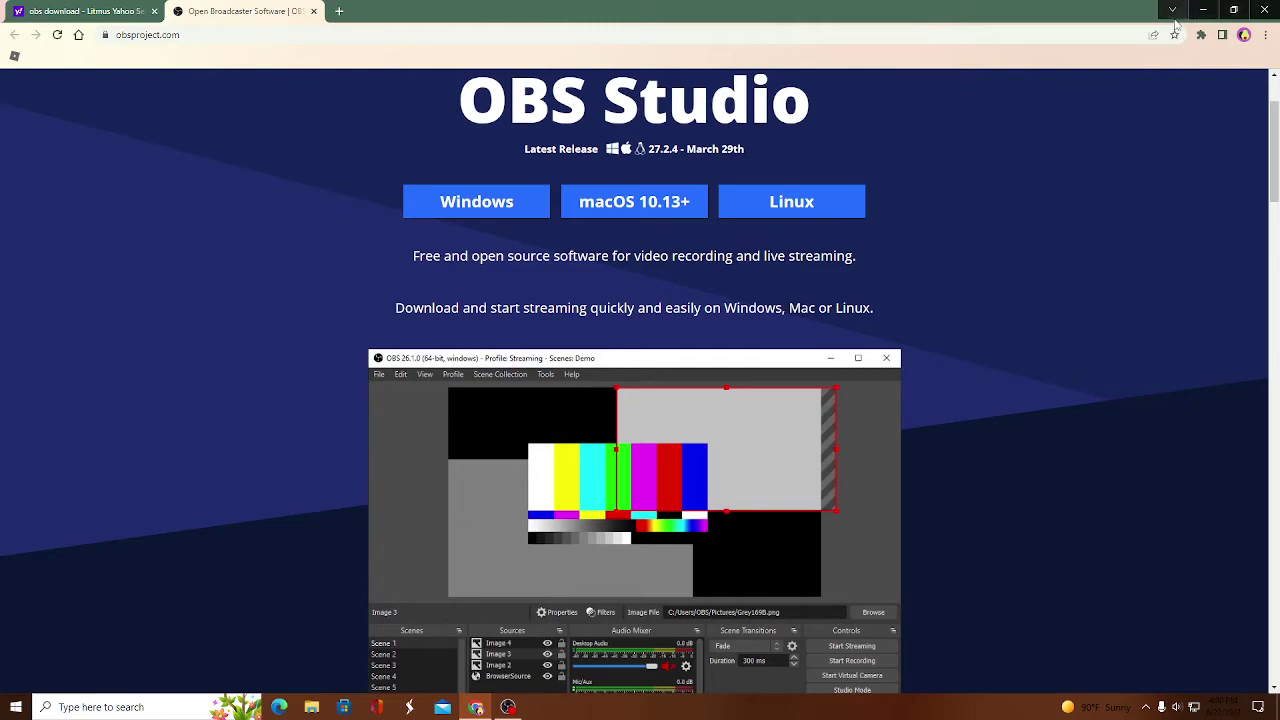
pyautogui.click(1207, 9)
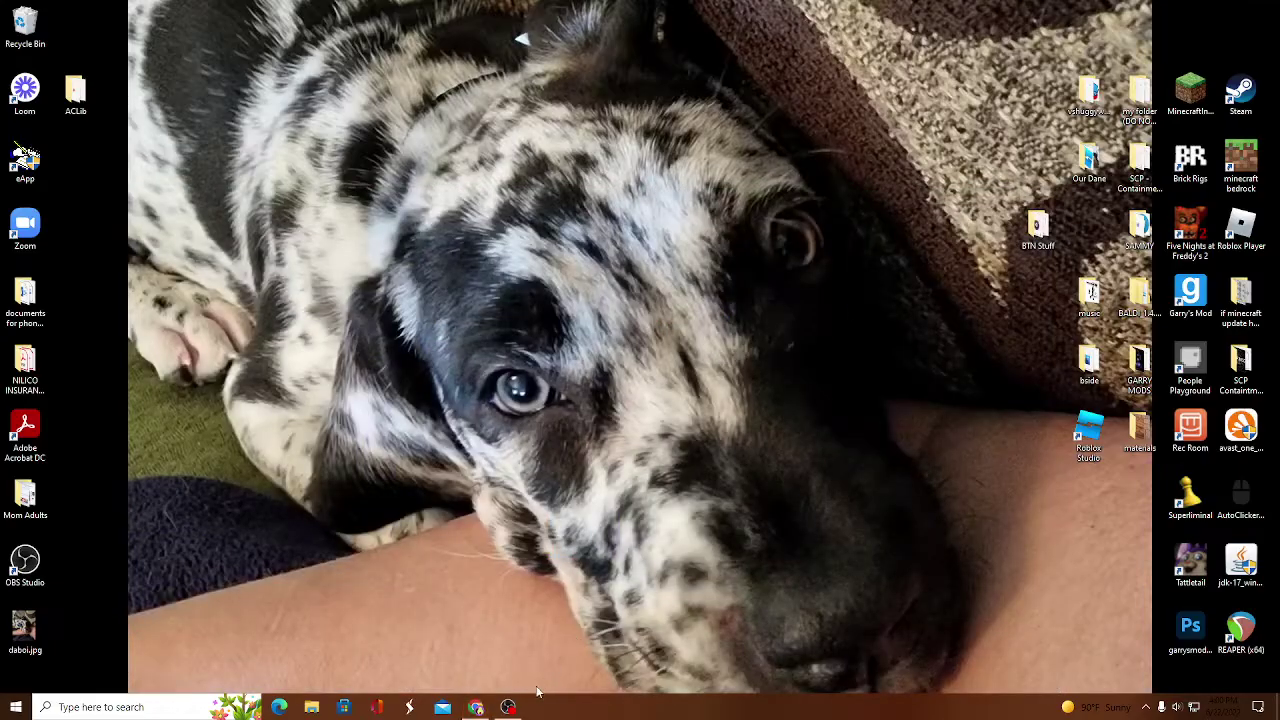
pyautogui.click(475, 707)
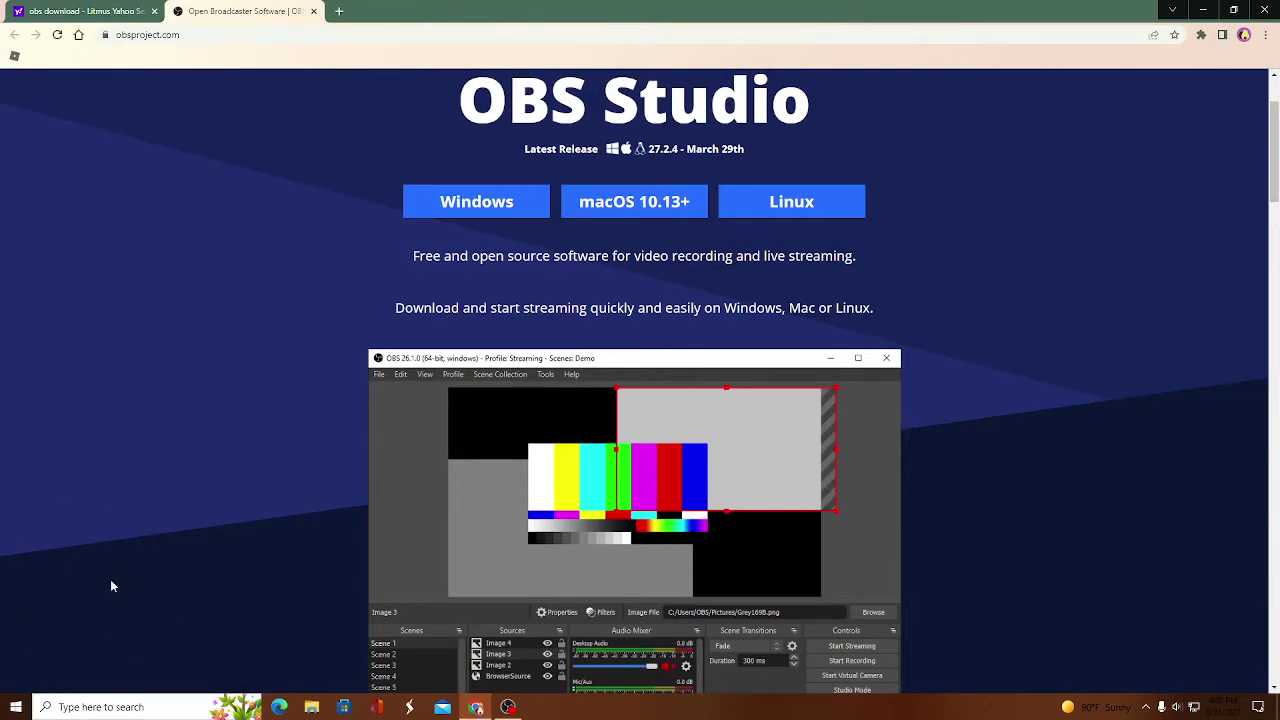
pyautogui.click(1264, 10)
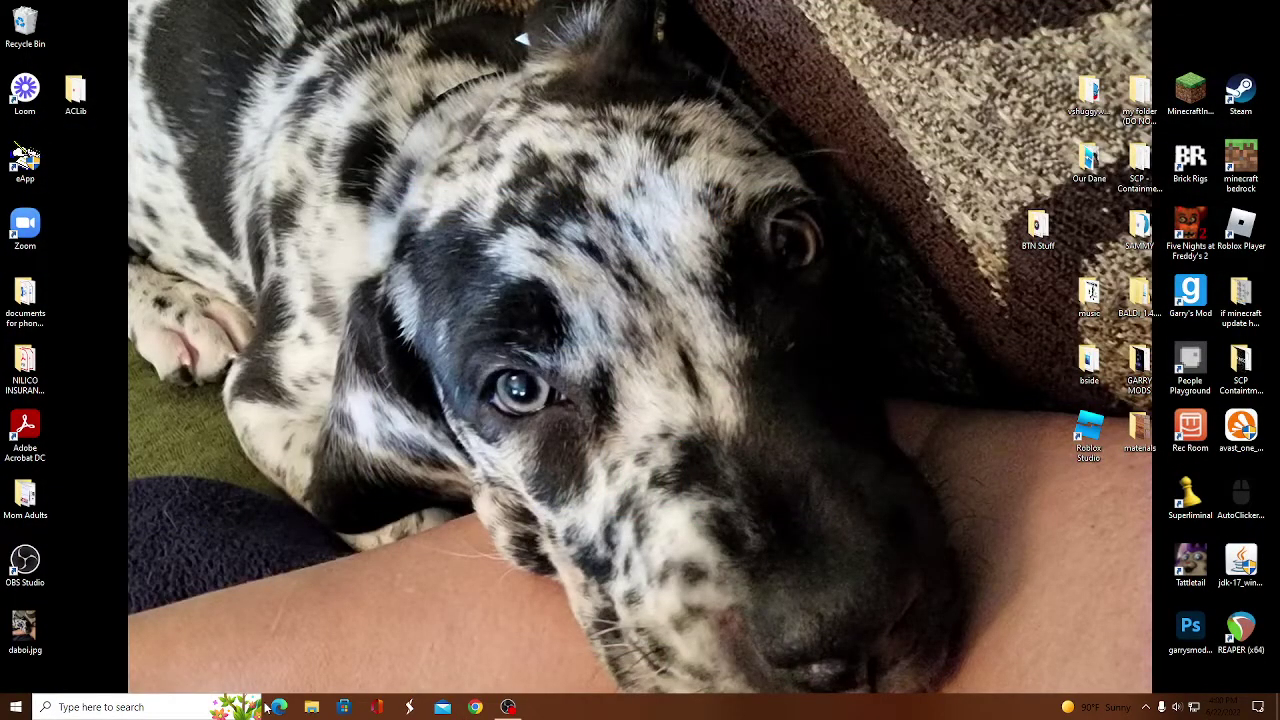
pyautogui.click(311, 707)
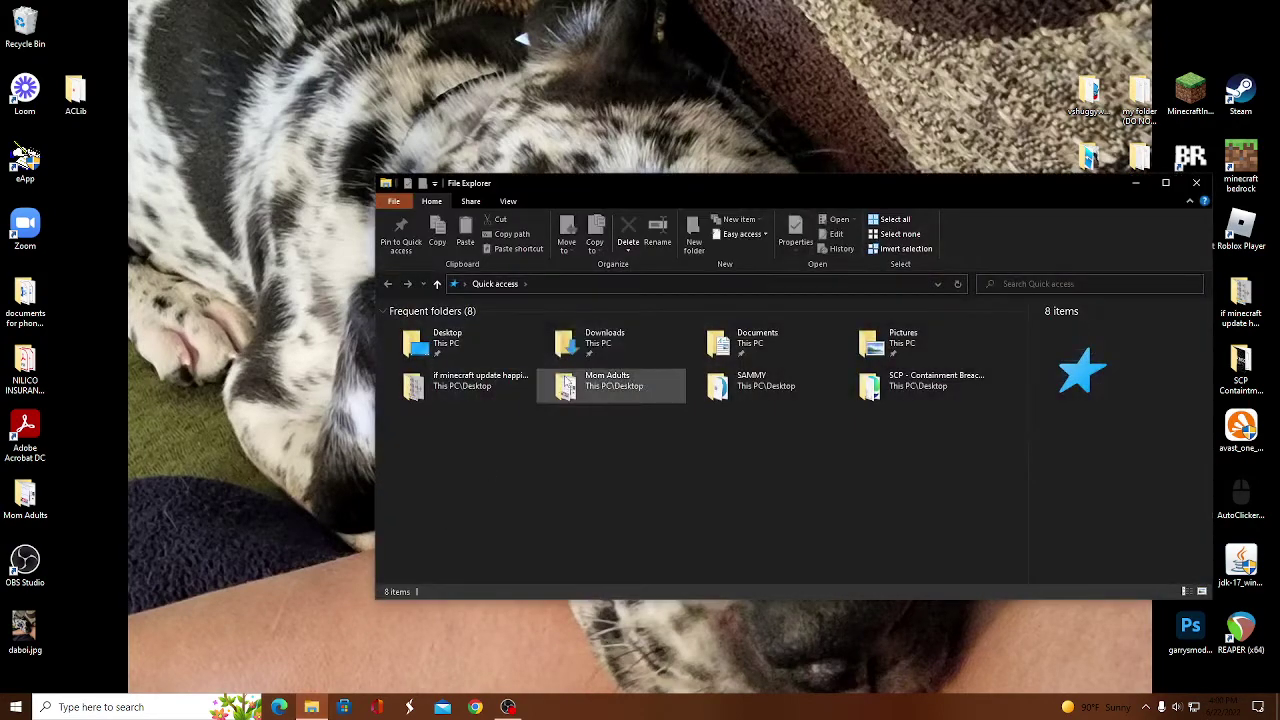
pyautogui.doubleClick(598, 339)
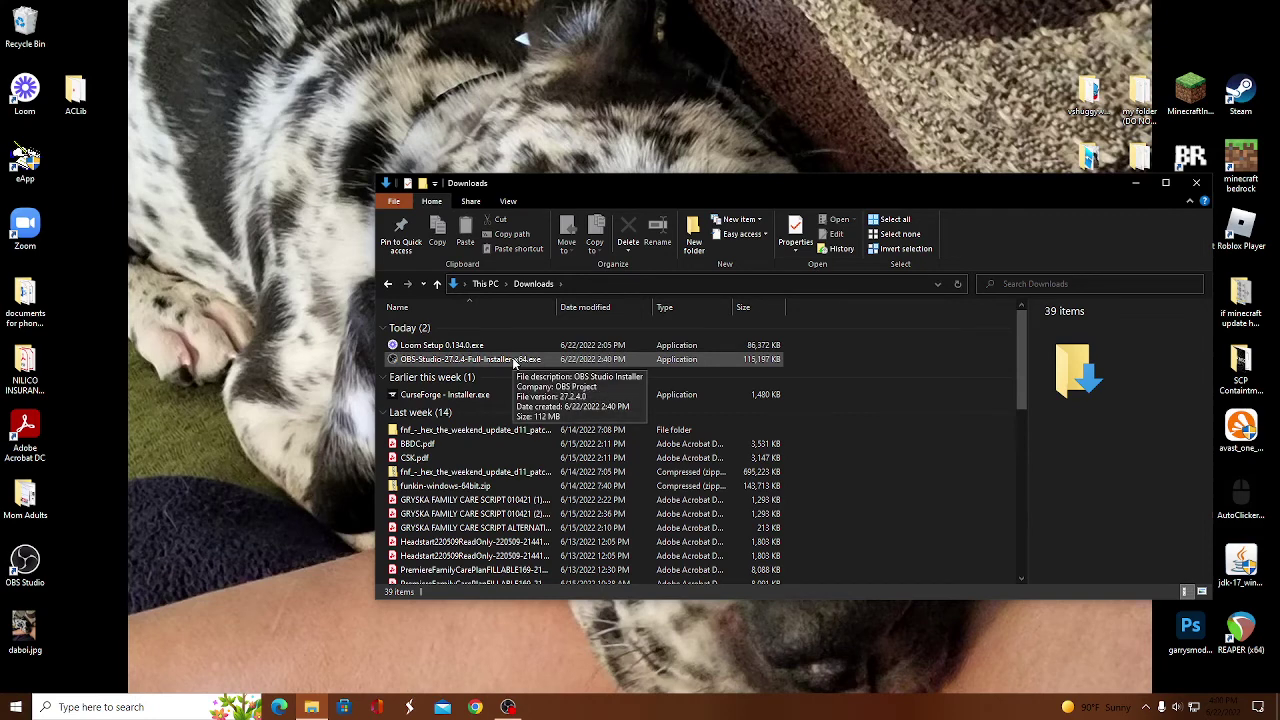
pyautogui.click(514, 364)
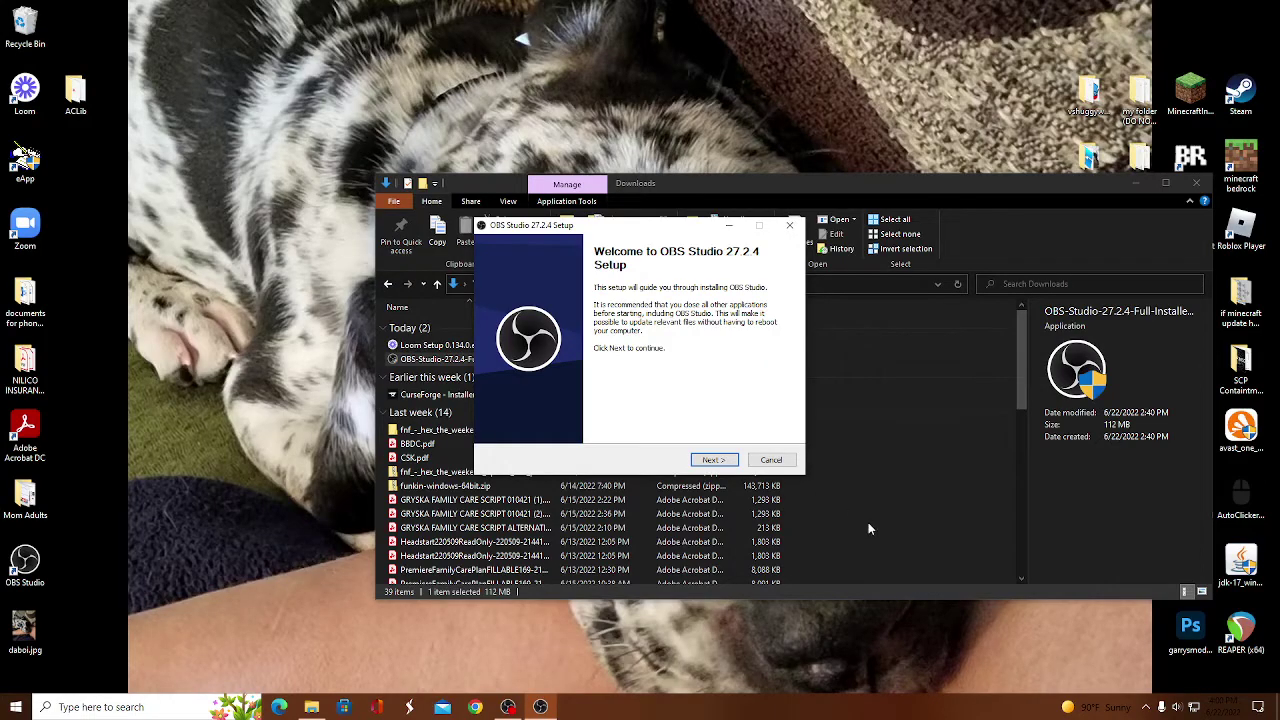
pyautogui.click(771, 460)
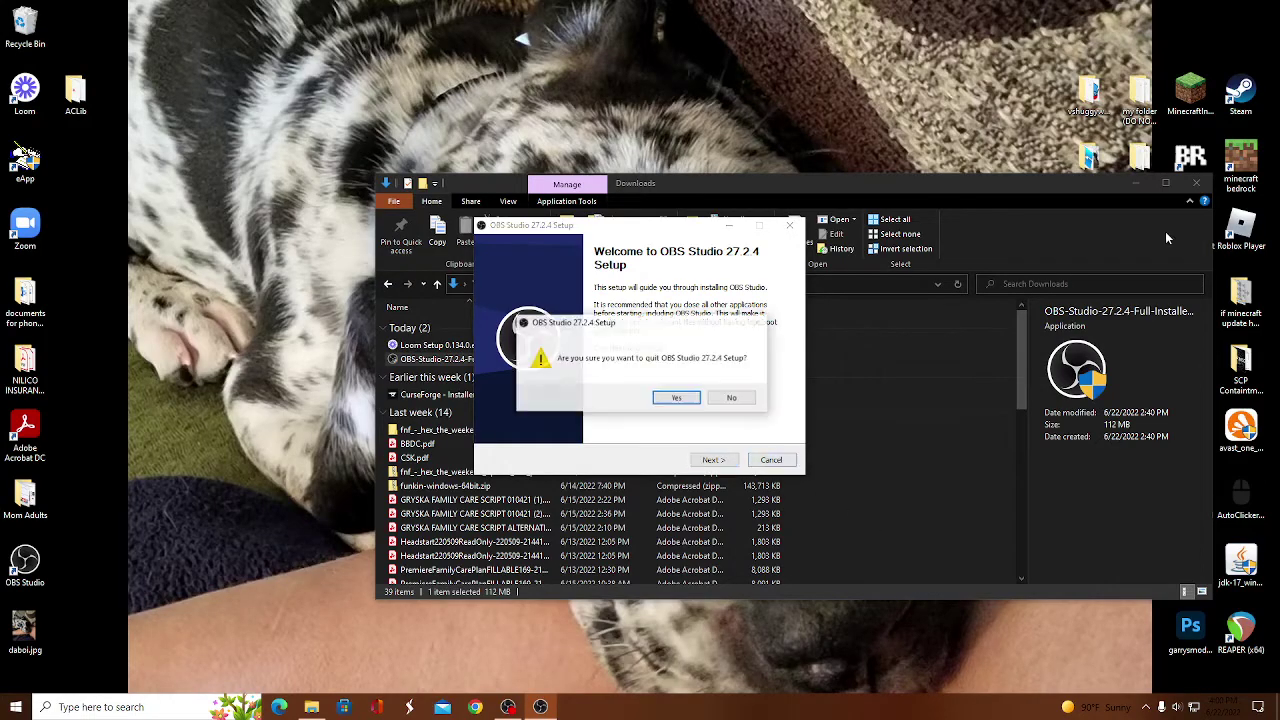
pyautogui.click(670, 396)
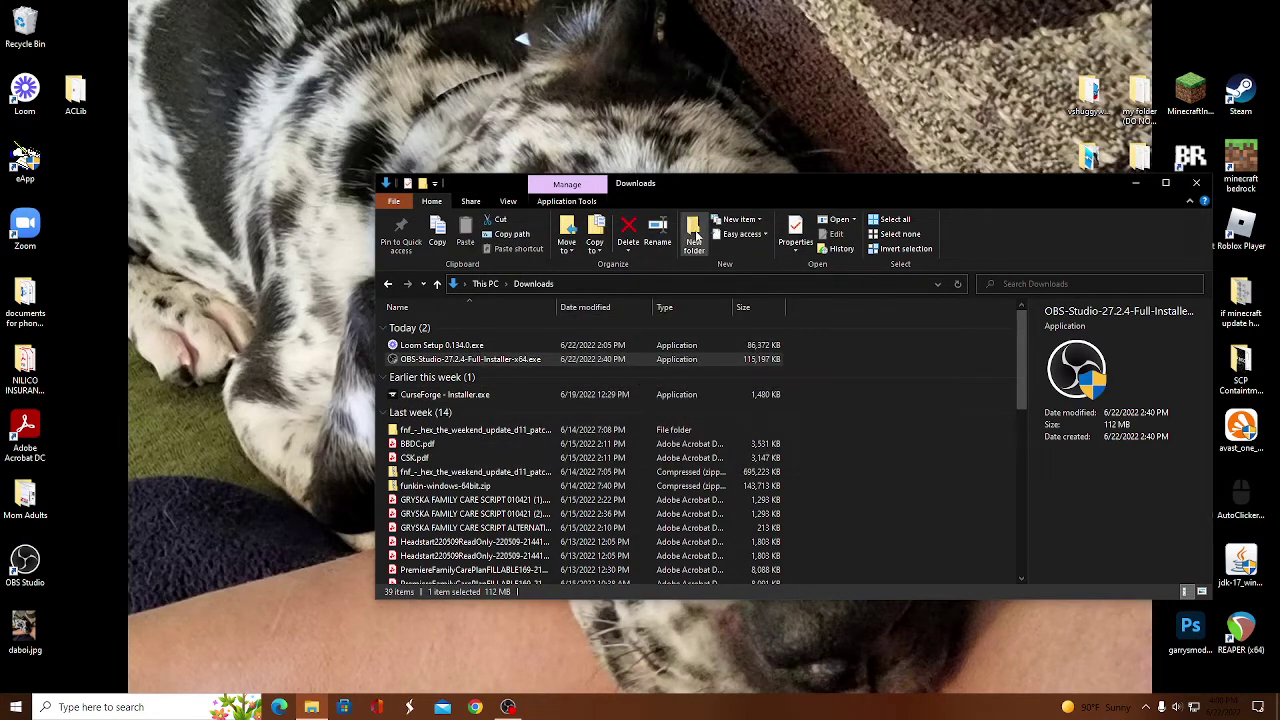
pyautogui.click(1196, 182)
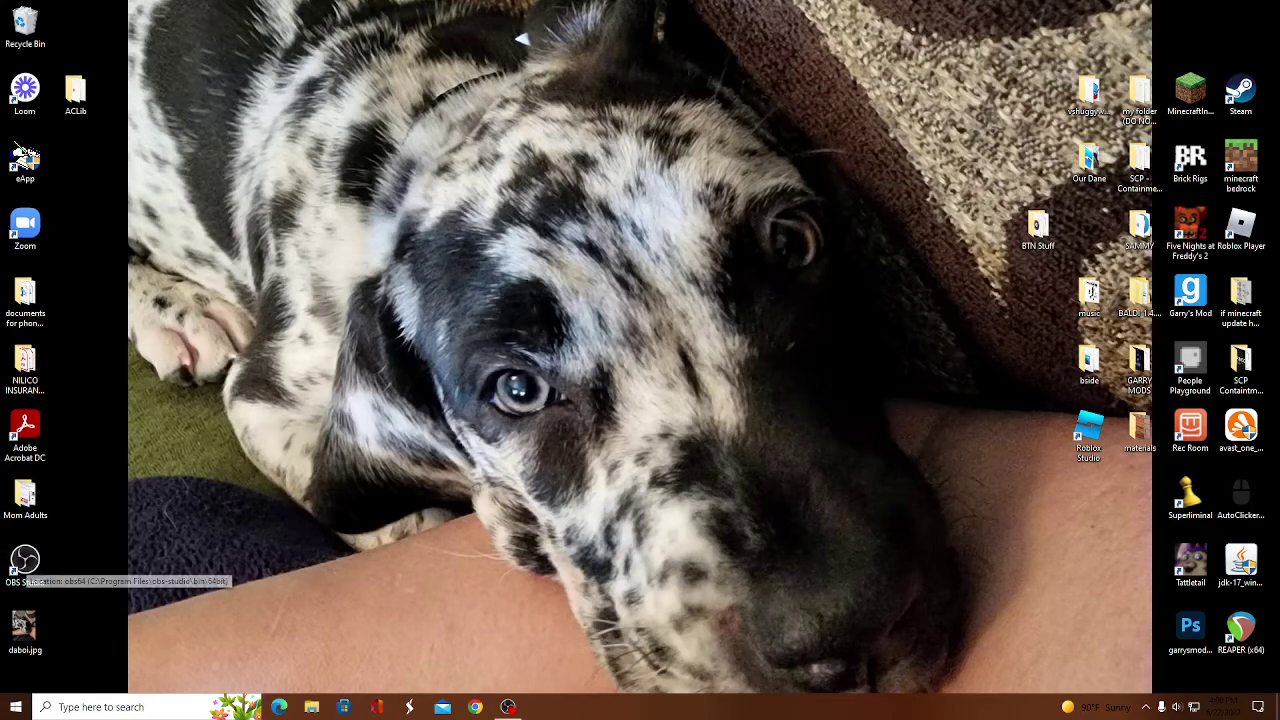
# Step: Restore the minimized OBS Studio window showing Scene, Scene 2, Game Capture and Display Capture
pyautogui.click(508, 707)
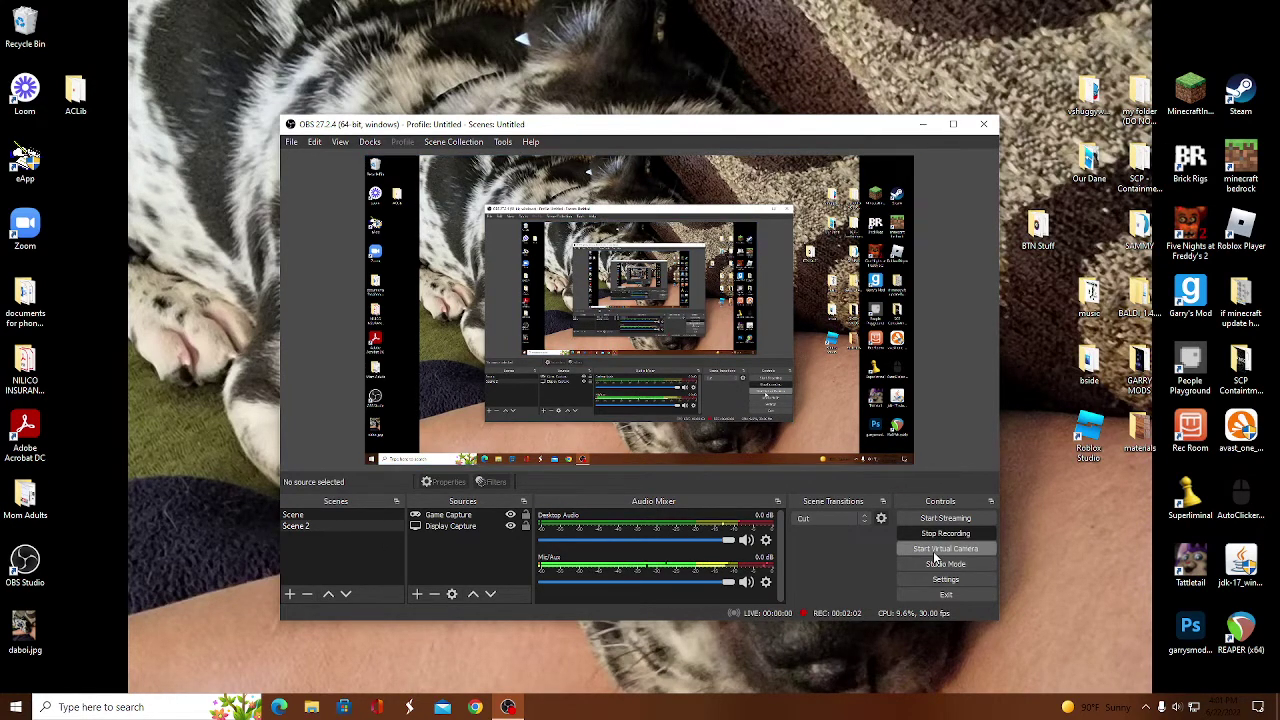
# Step: Review the Output, Audio and Video settings pages, confirming the Videos\Captures recording path, then close Settings
pyautogui.click(936, 586)
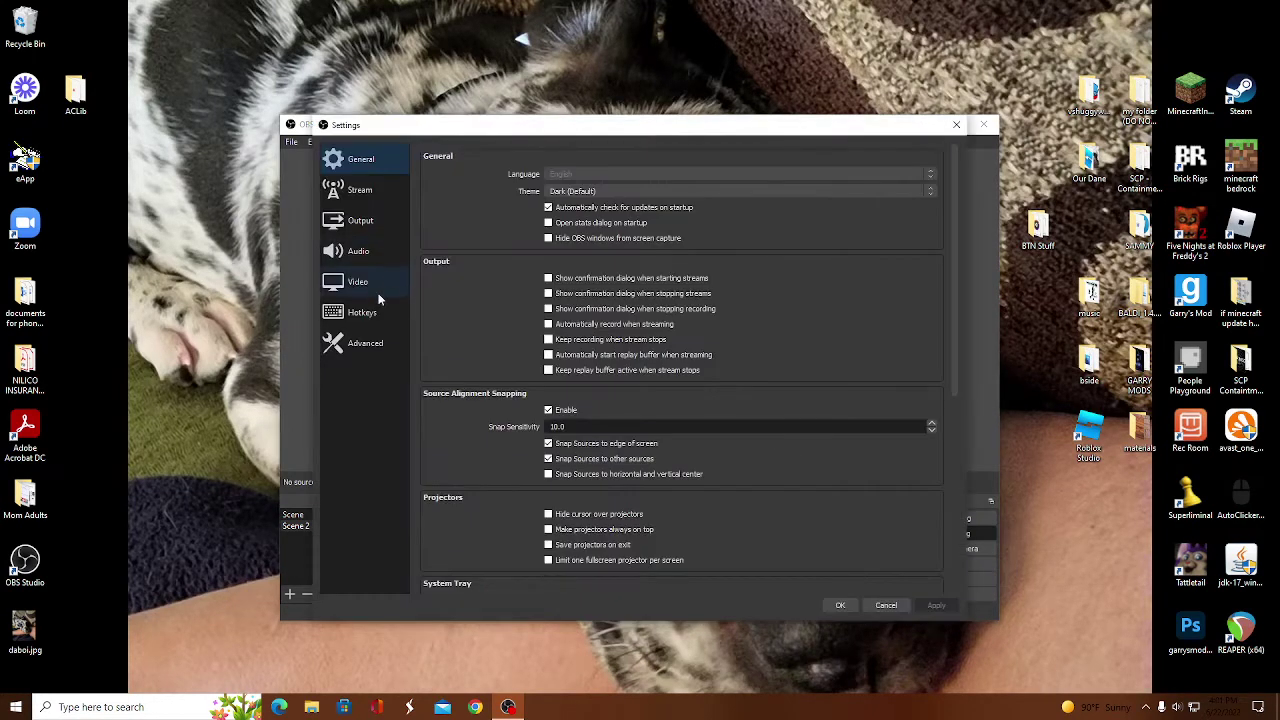
pyautogui.click(387, 282)
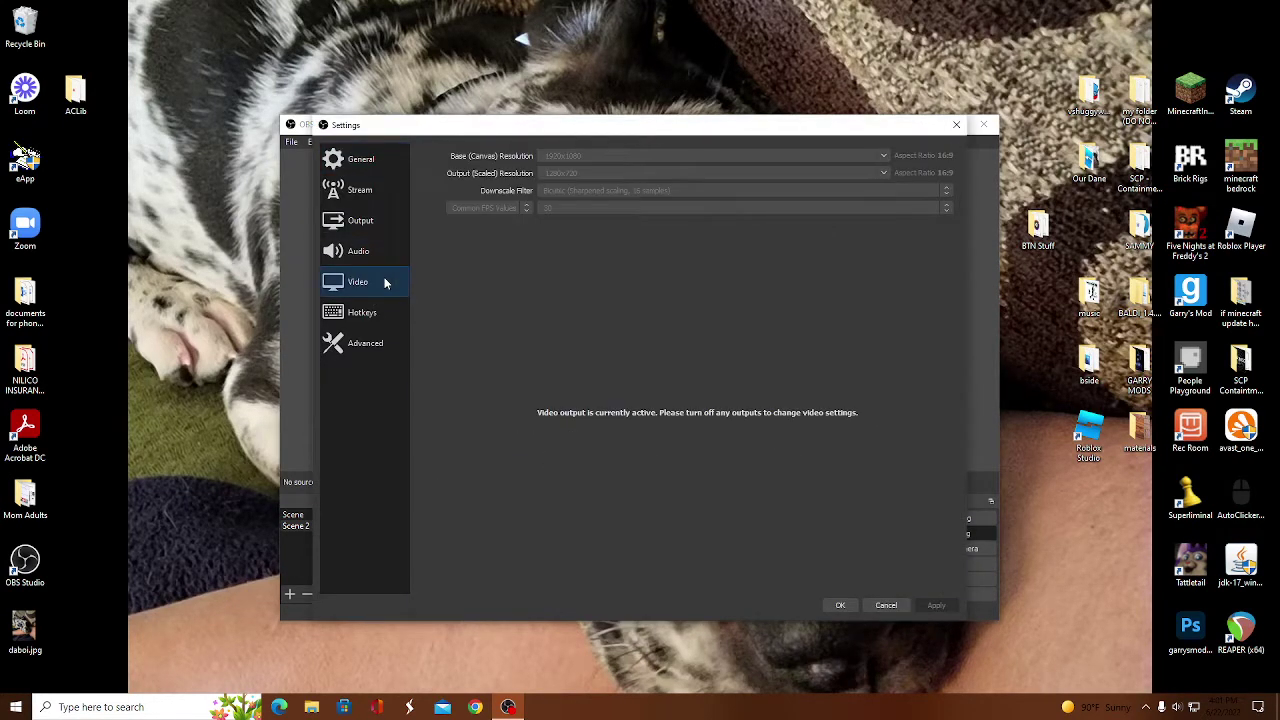
pyautogui.click(374, 216)
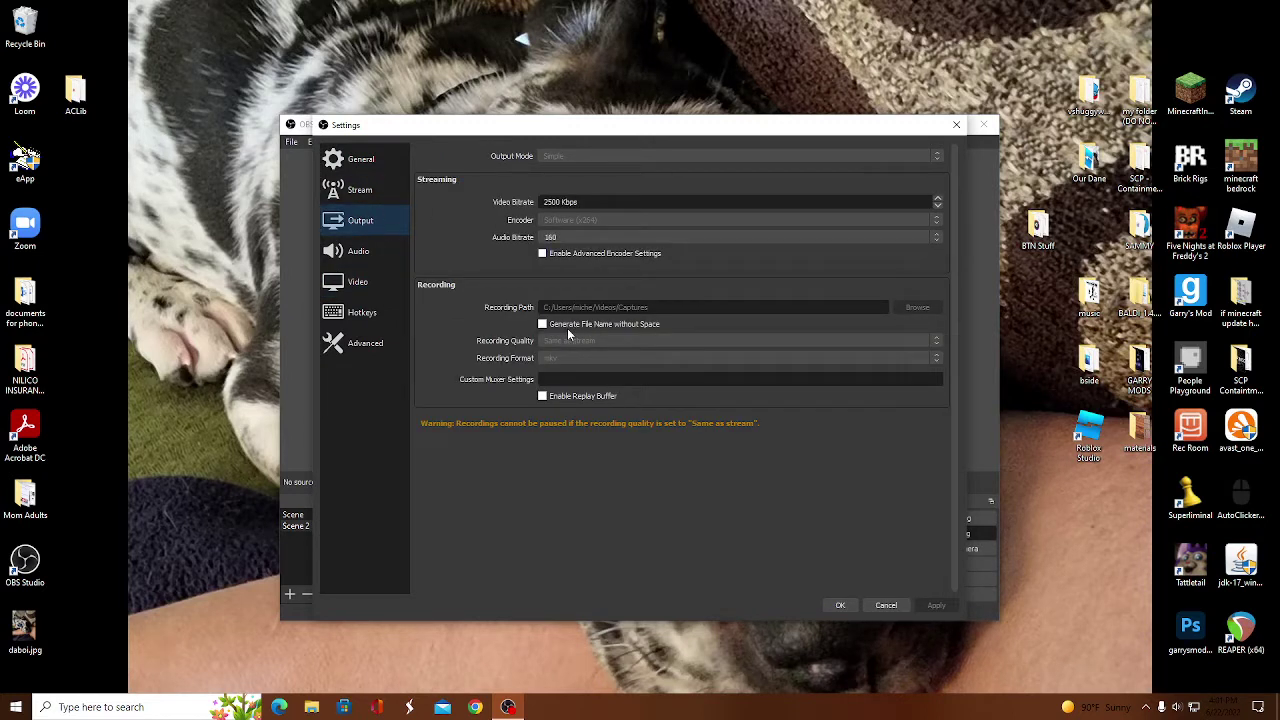
pyautogui.click(364, 256)
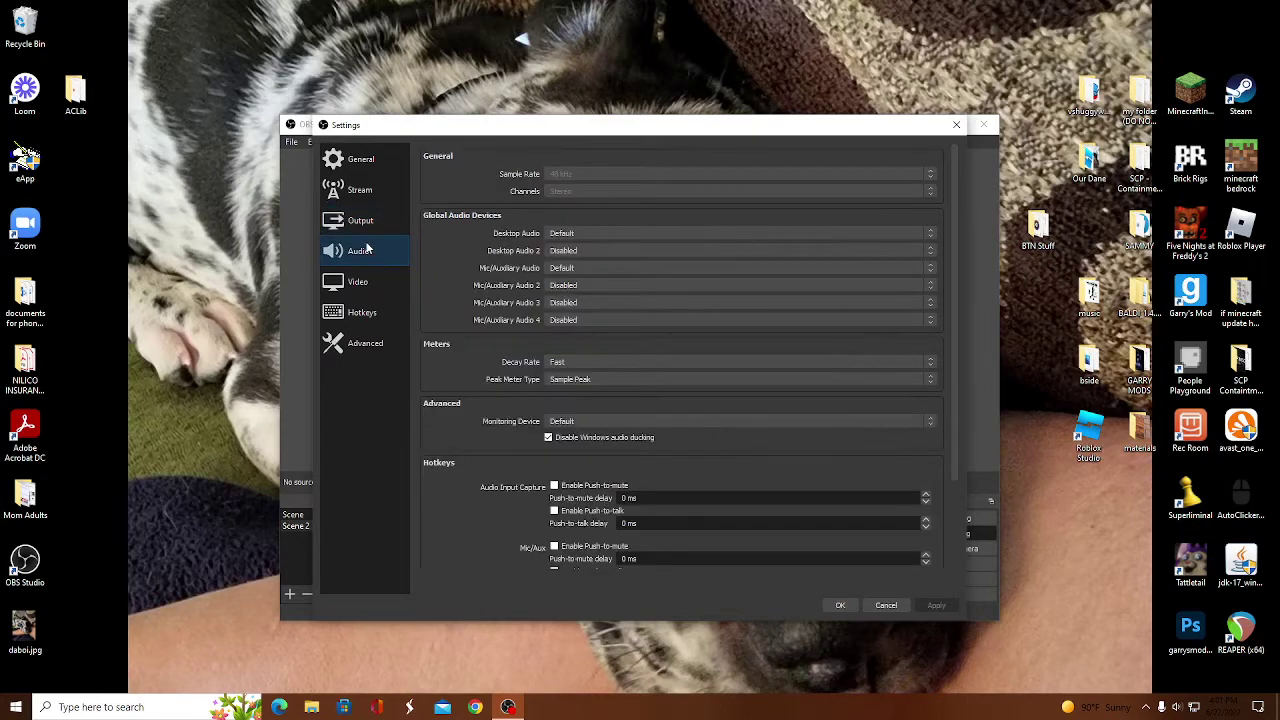
pyautogui.click(366, 286)
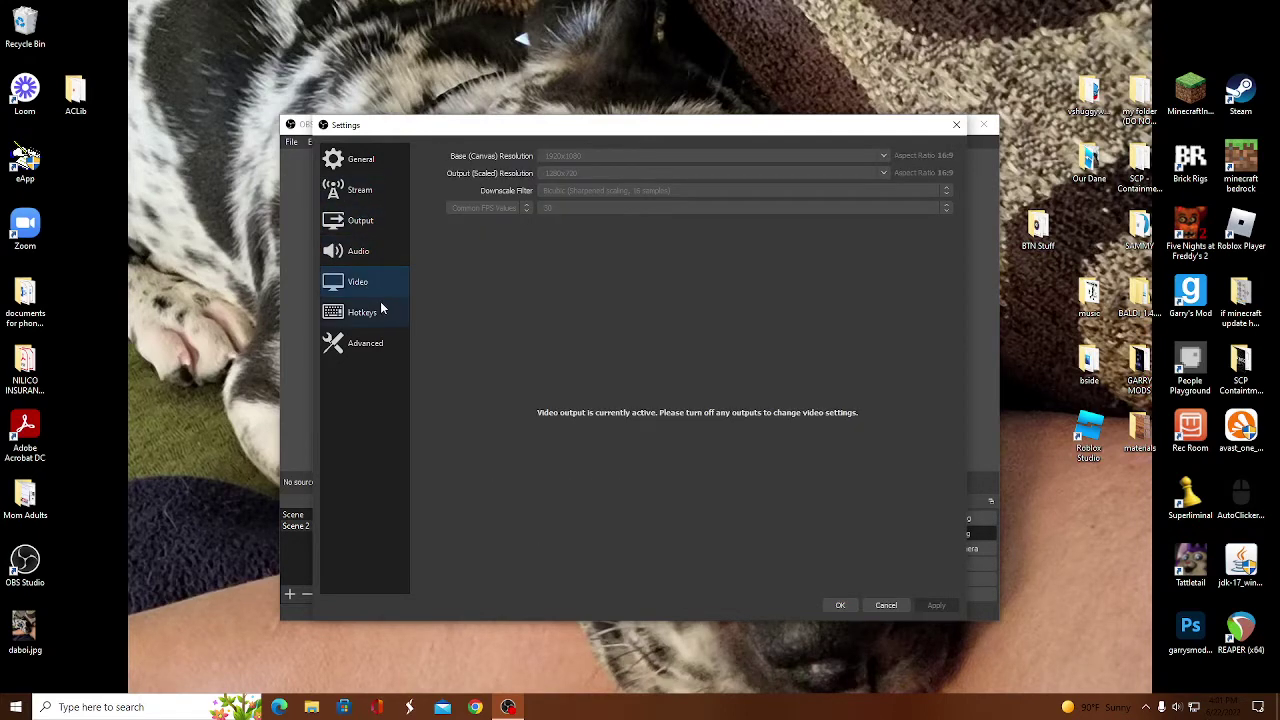
pyautogui.click(365, 222)
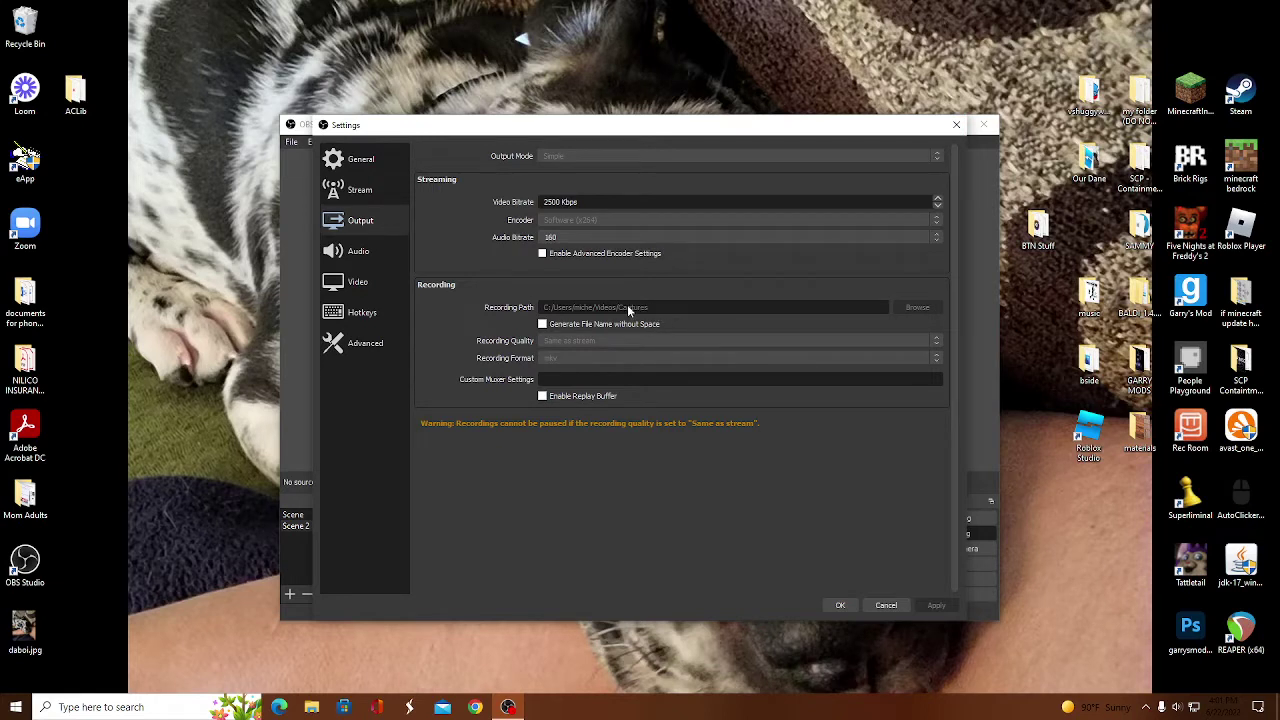
pyautogui.click(955, 126)
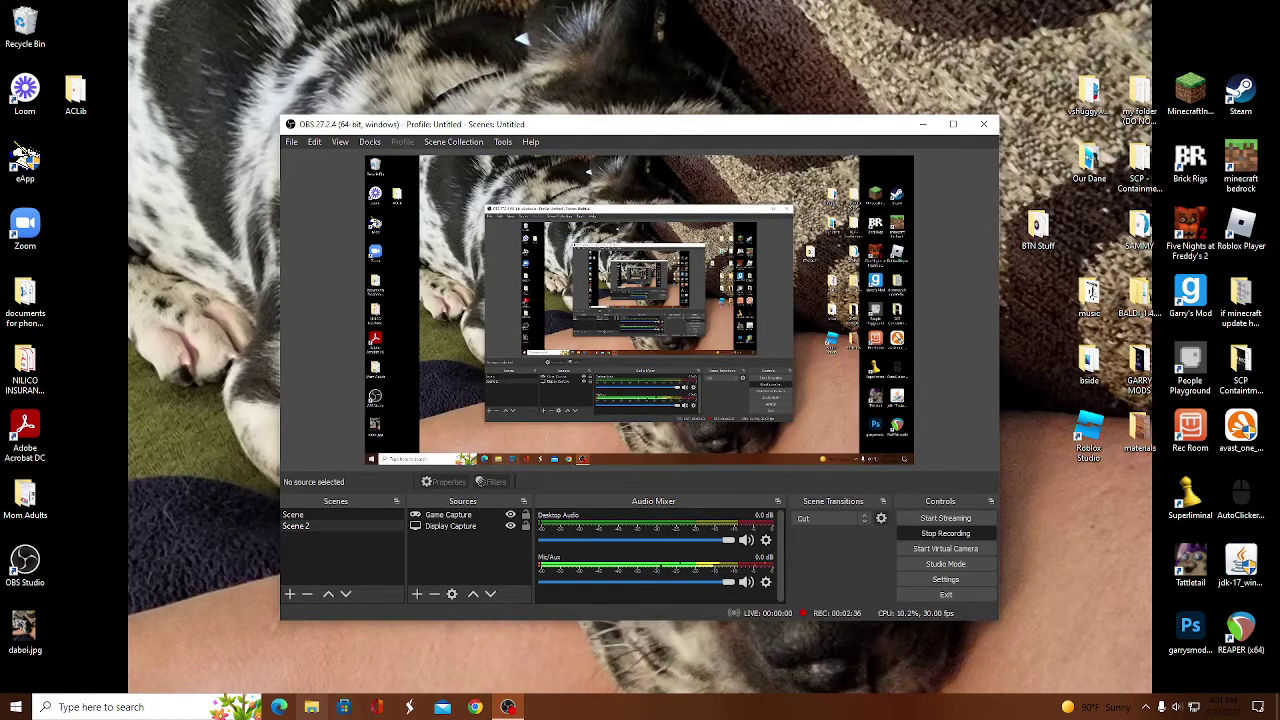
pyautogui.press('super+e')
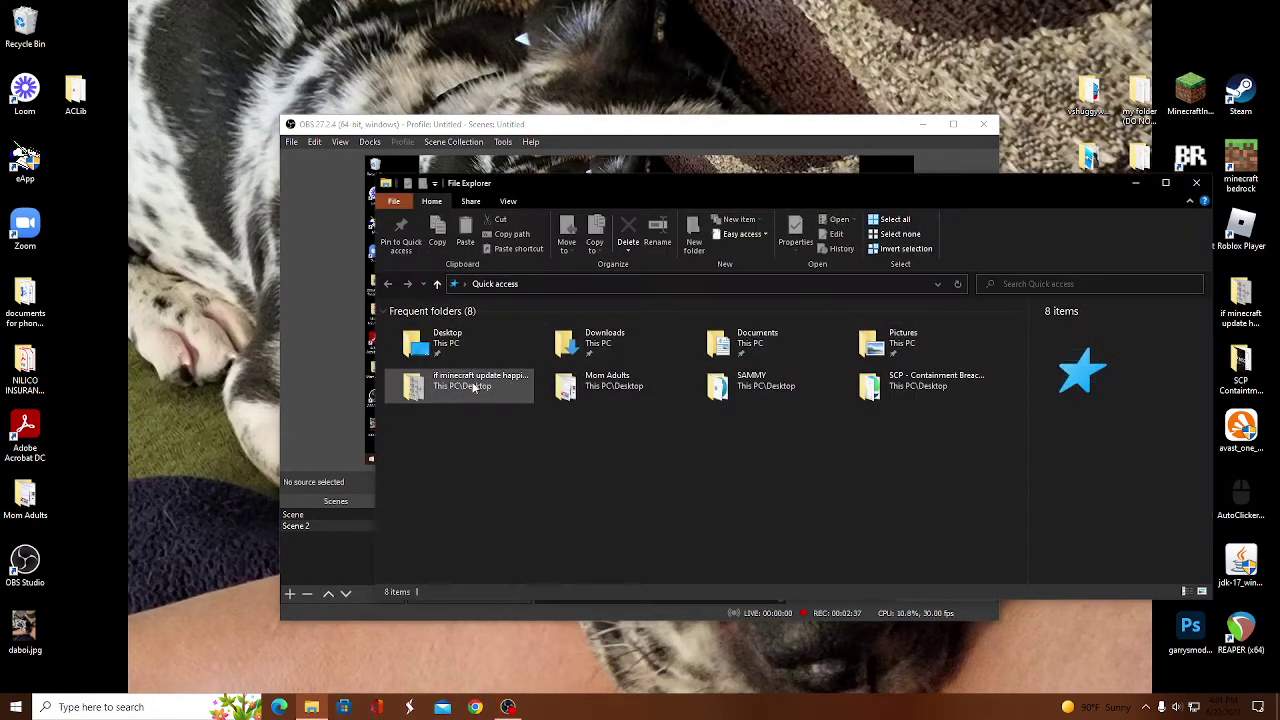
# Step: Navigate File Explorer from Downloads to the Videos folder
pyautogui.doubleClick(575, 343)
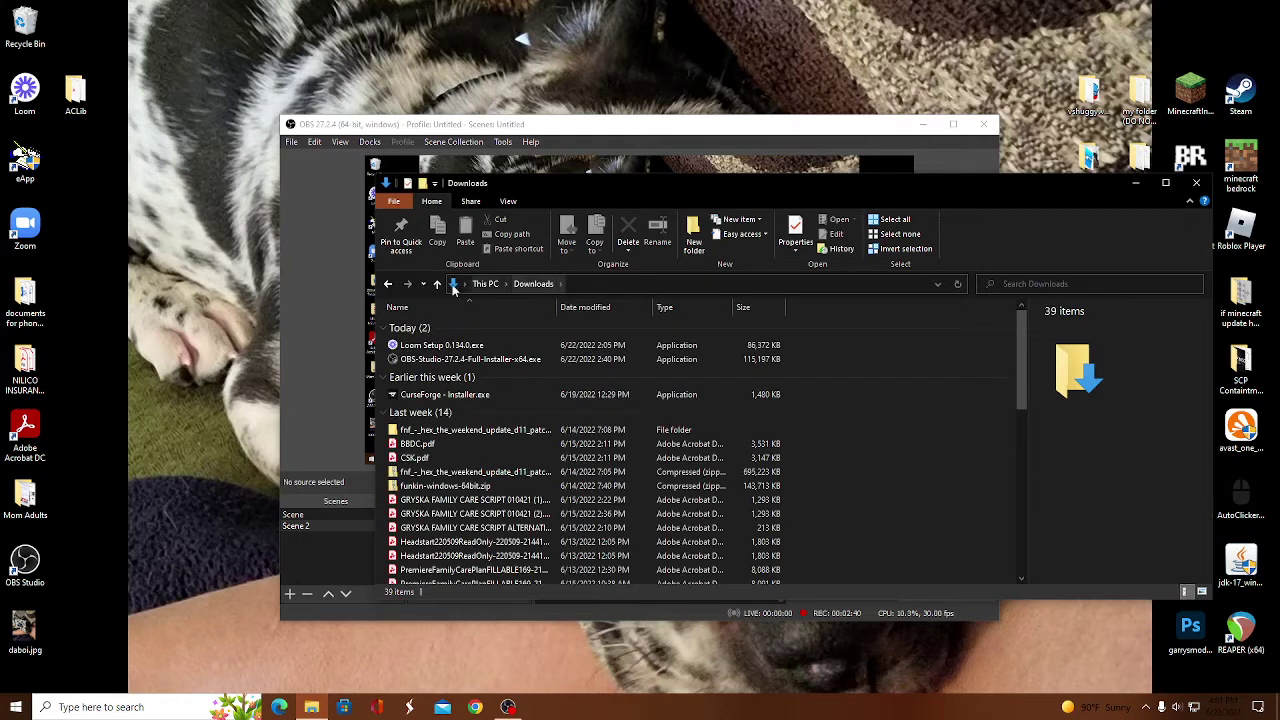
pyautogui.click(504, 284)
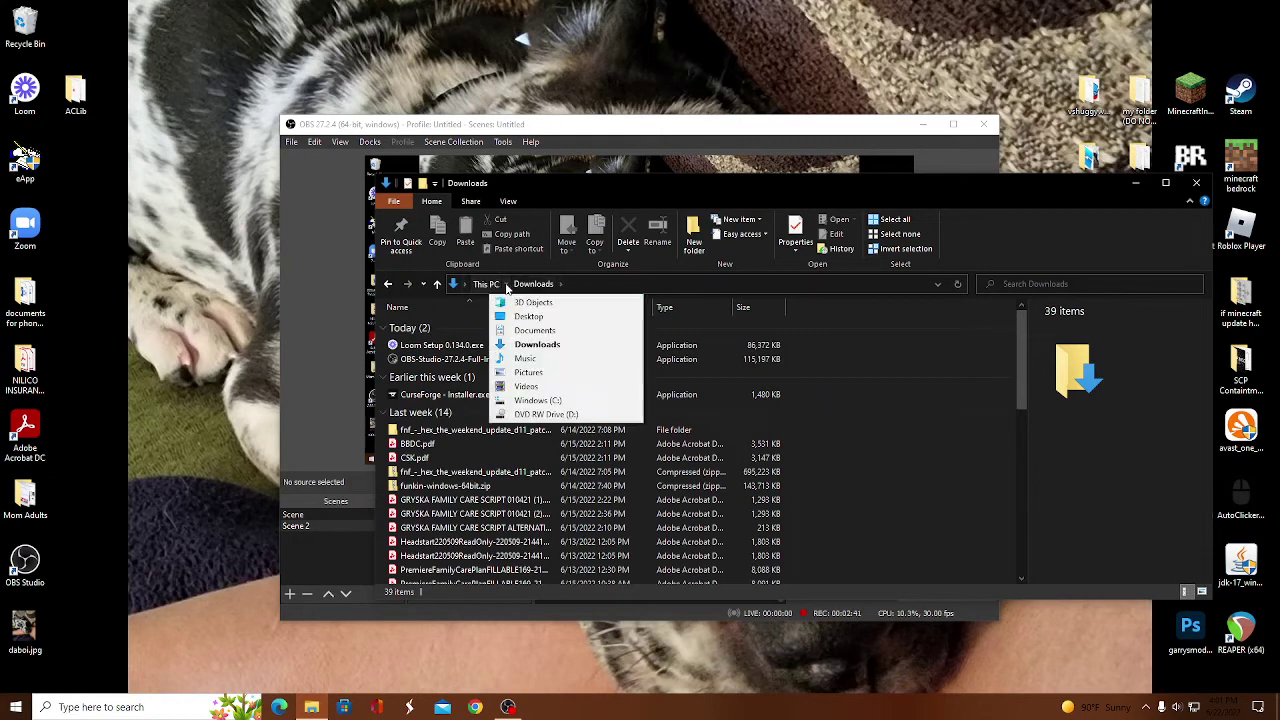
pyautogui.click(527, 386)
# Step: Create a 'New folder' inside Videos, then delete it again
pyautogui.rightClick(753, 342)
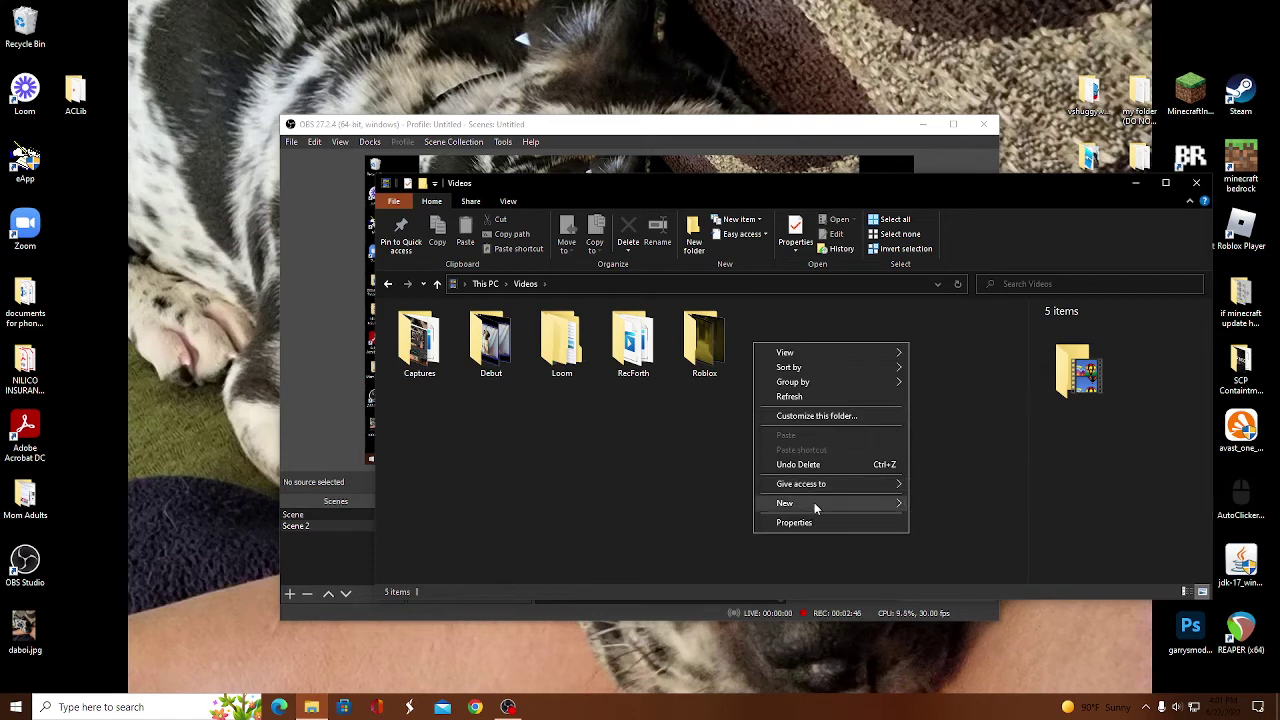
pyautogui.moveTo(857, 503)
pyautogui.click(958, 508)
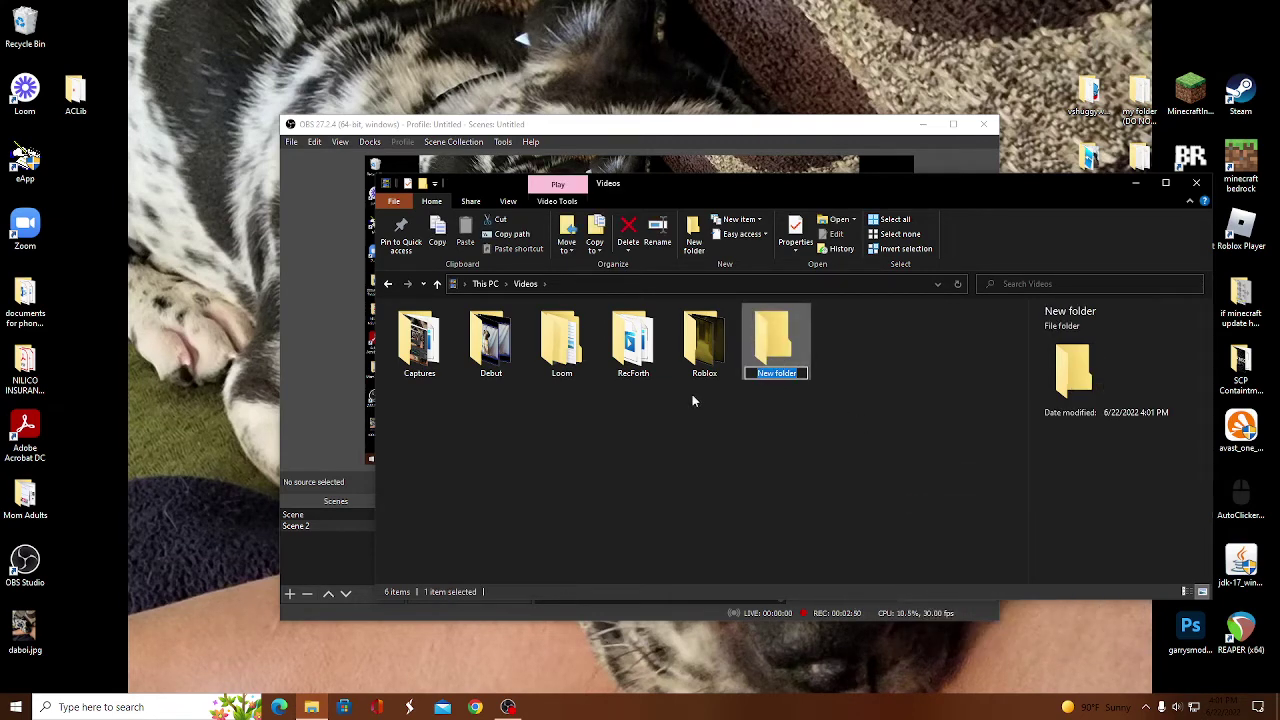
pyautogui.press('BackSpace')
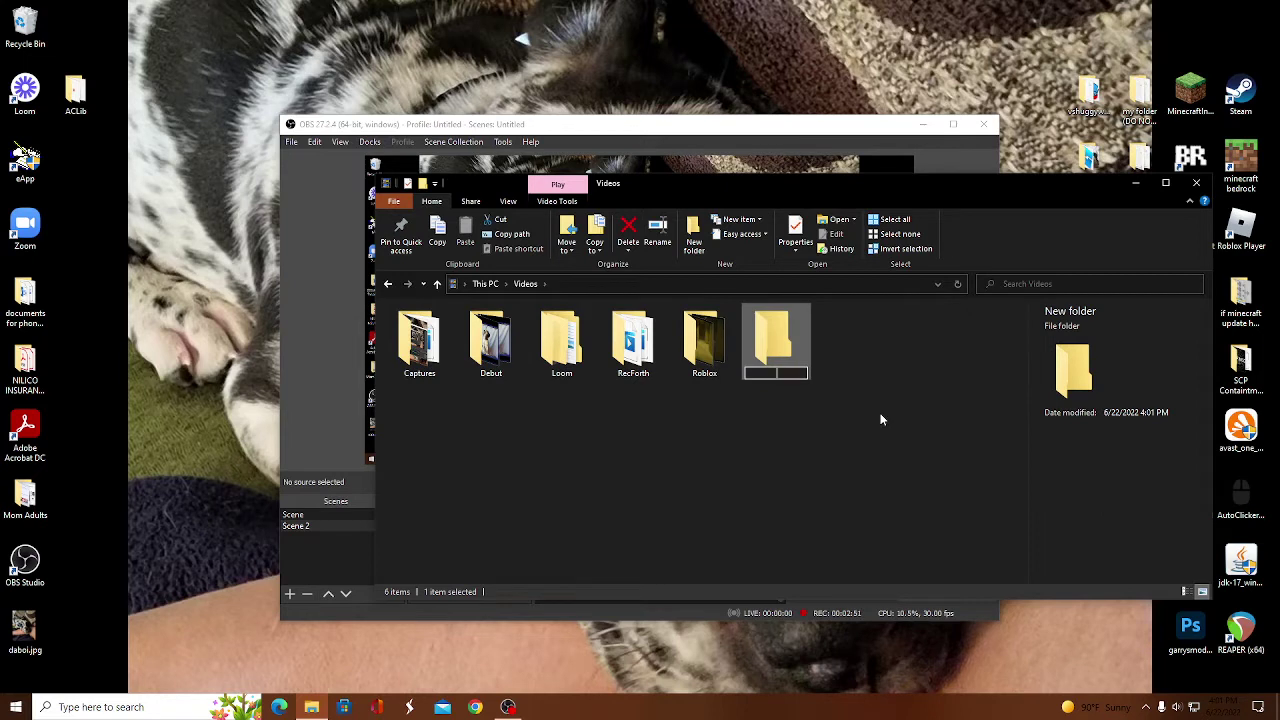
pyautogui.rightClick(790, 330)
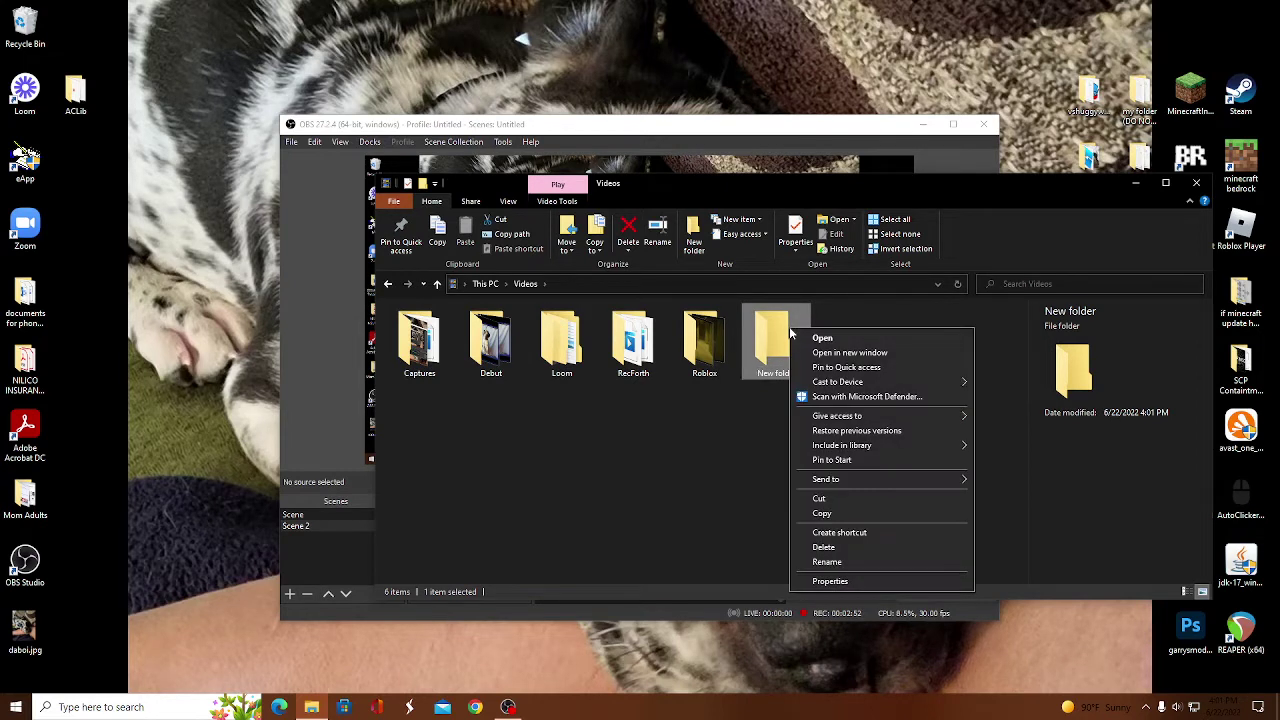
pyautogui.click(877, 546)
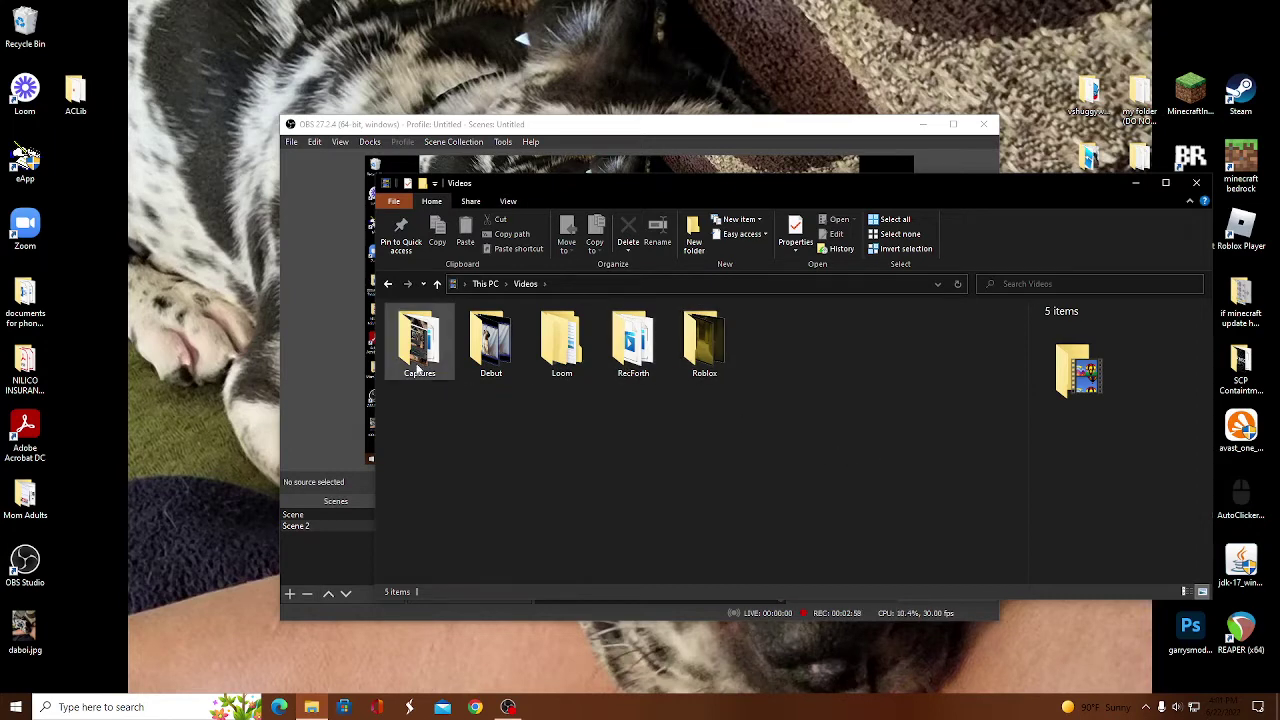
pyautogui.doubleClick(450, 357)
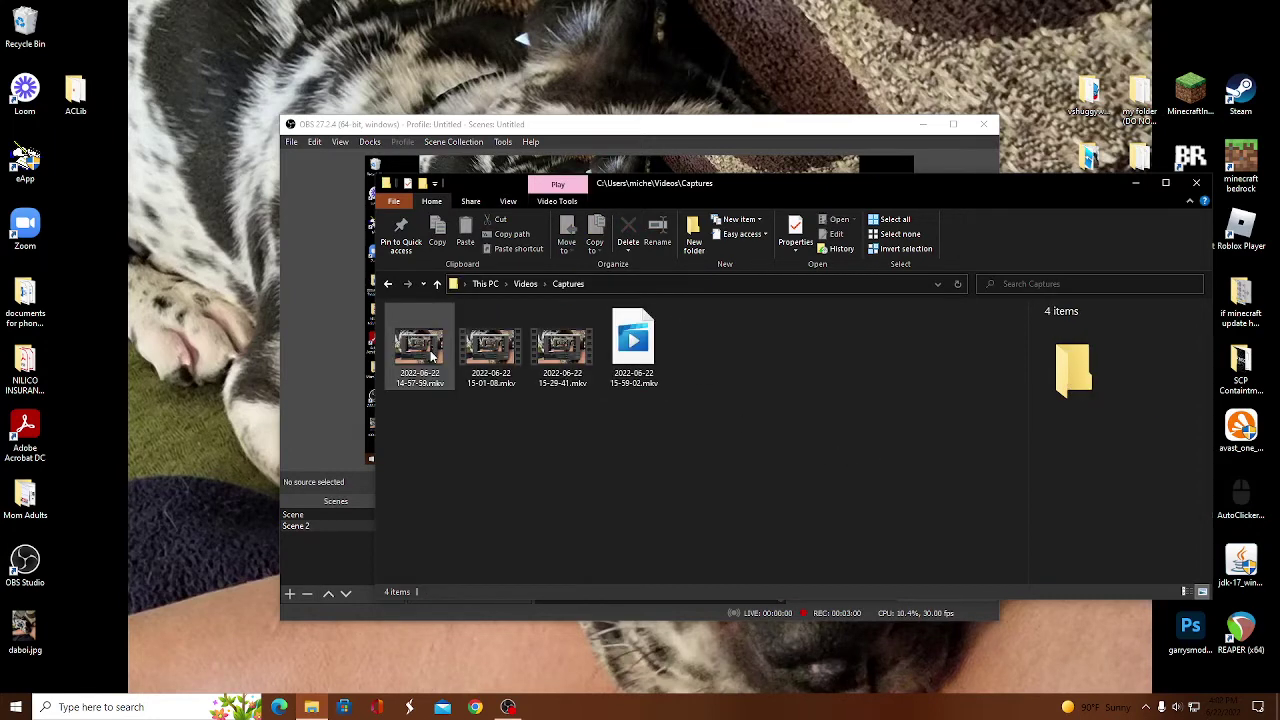
pyautogui.rightClick(633, 354)
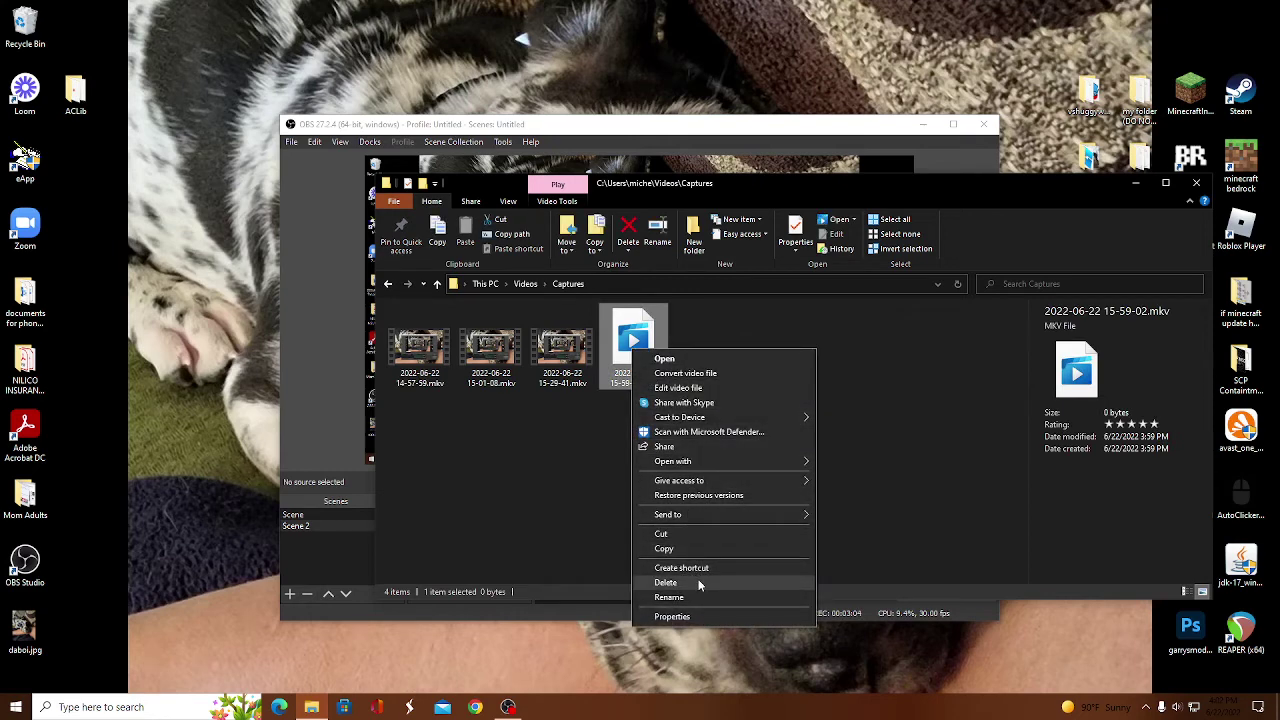
pyautogui.click(698, 583)
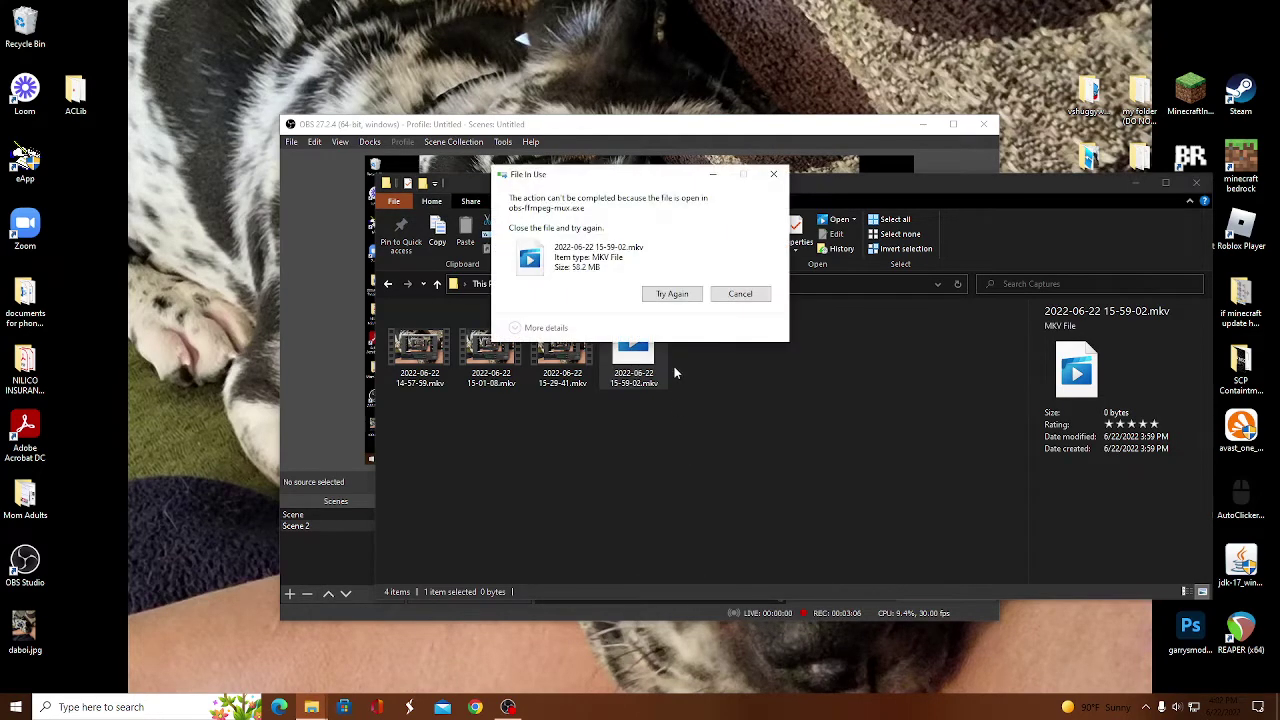
# Step: Retry the locked file twice, dismiss the File In Use warning, and close Explorer
pyautogui.click(667, 300)
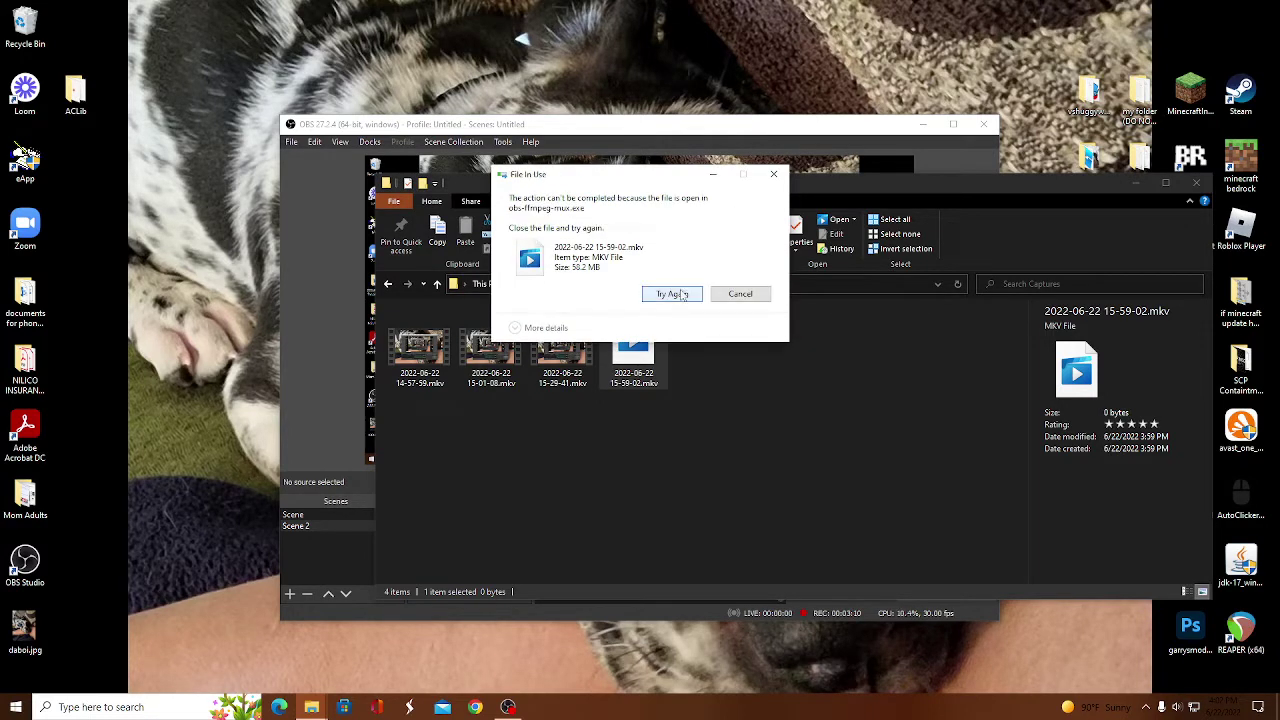
pyautogui.click(683, 294)
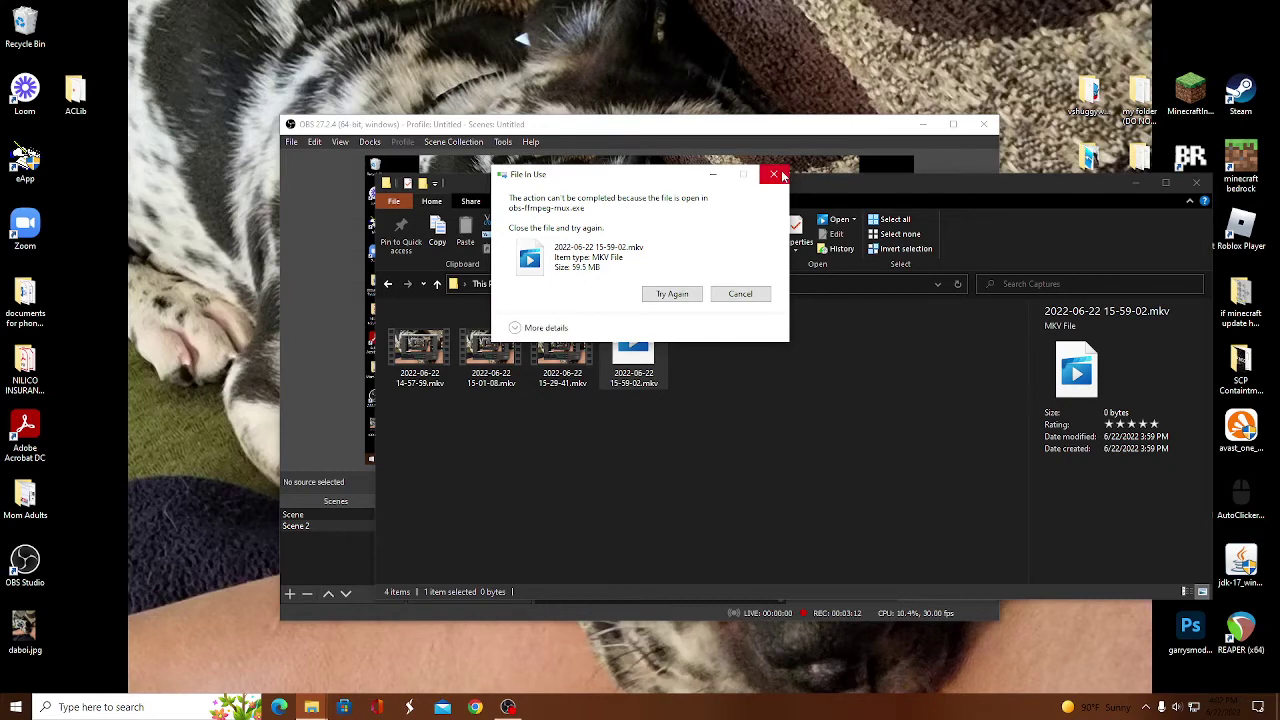
pyautogui.click(774, 176)
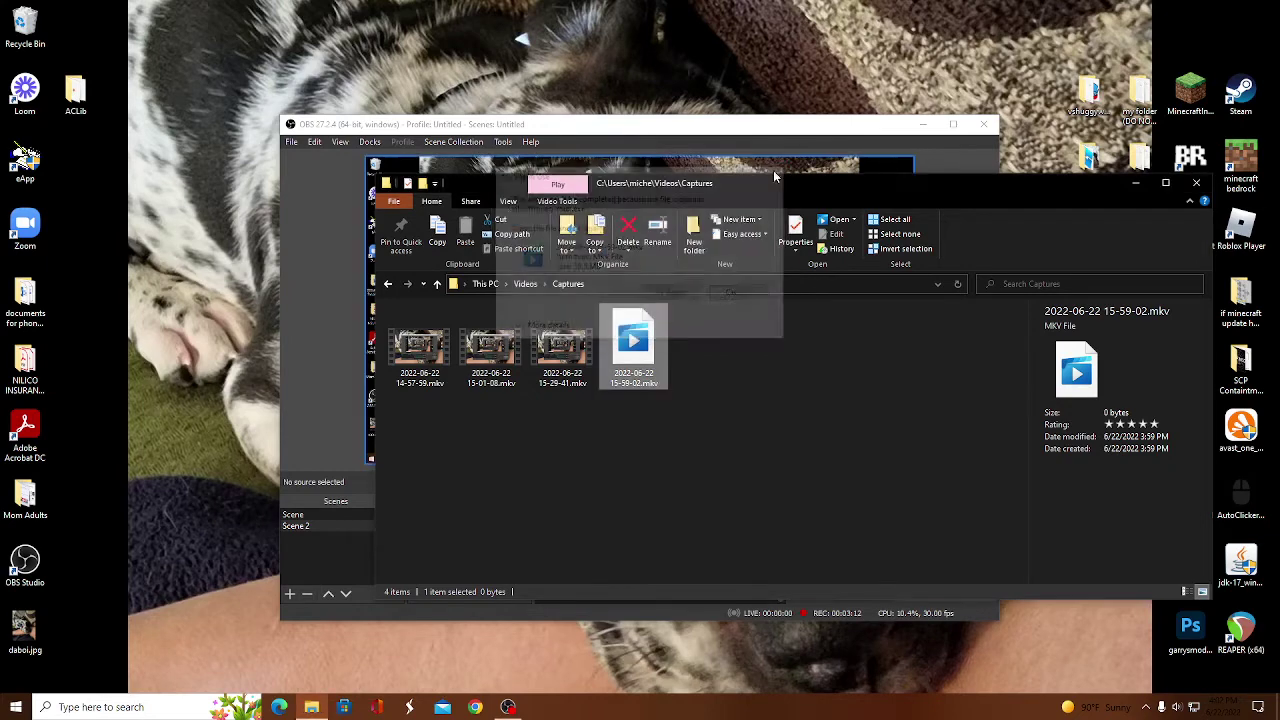
pyautogui.click(1192, 183)
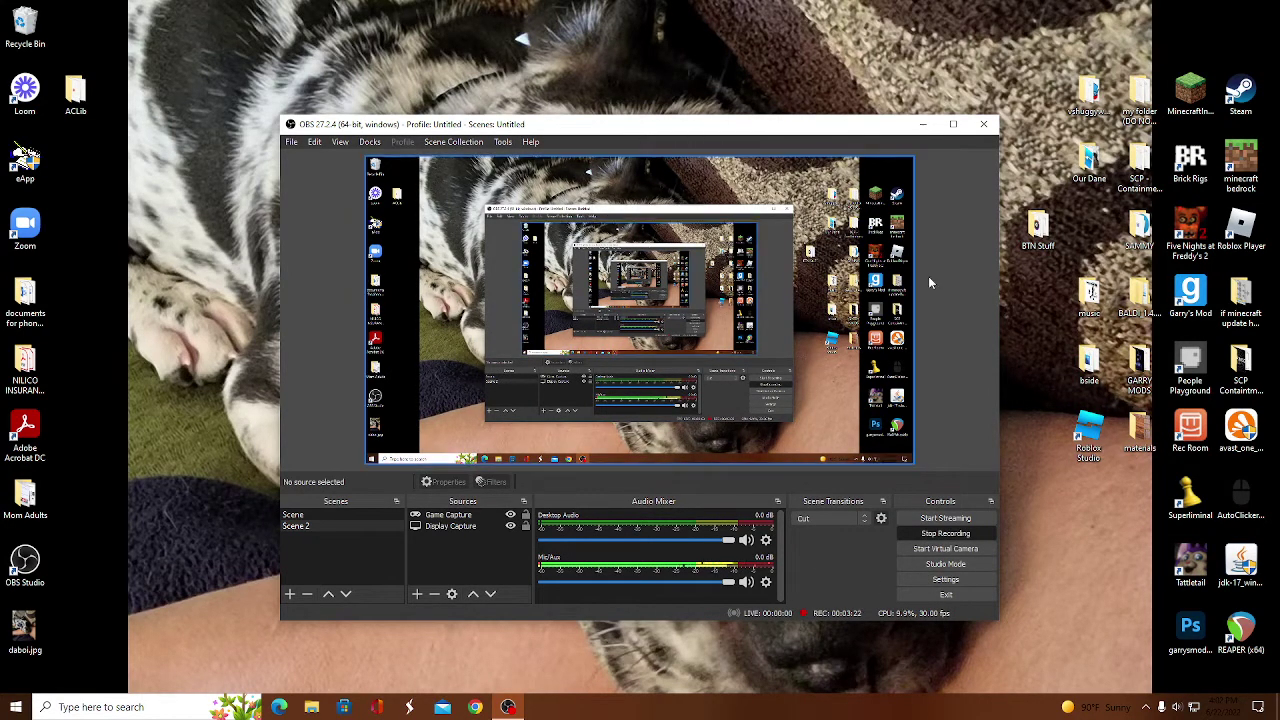
pyautogui.click(945, 579)
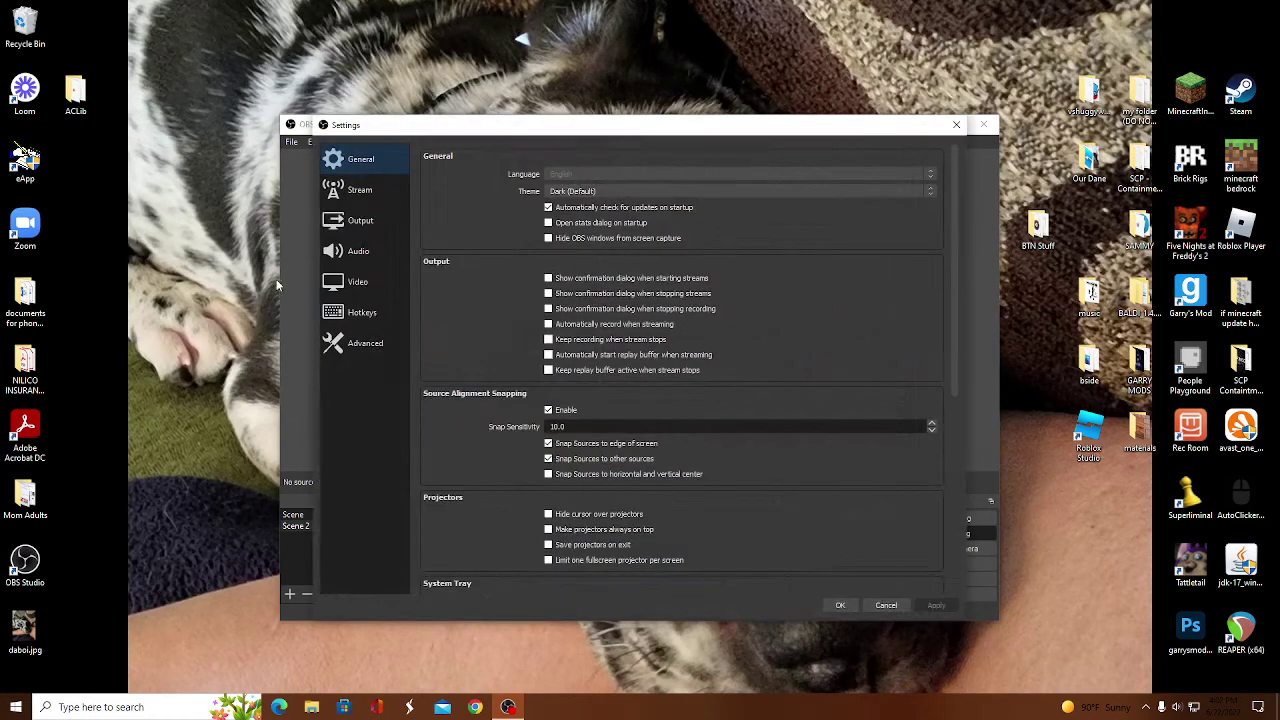
pyautogui.click(375, 312)
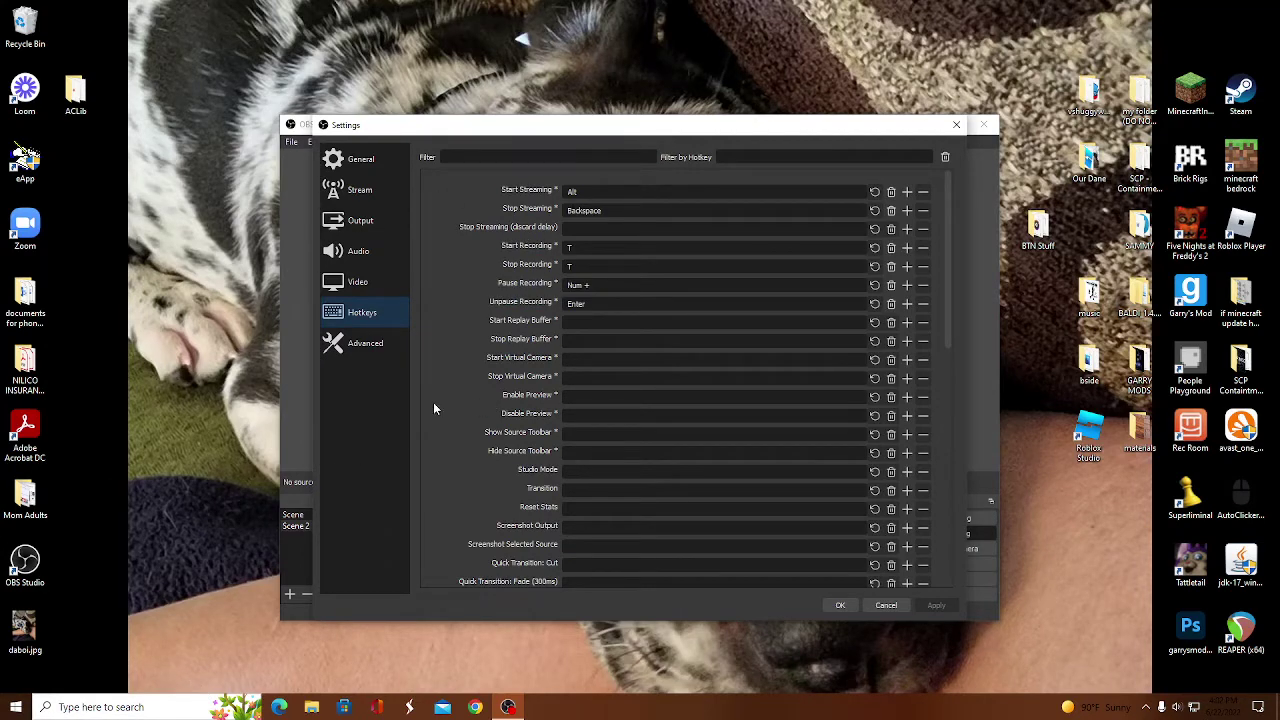
pyautogui.click(386, 190)
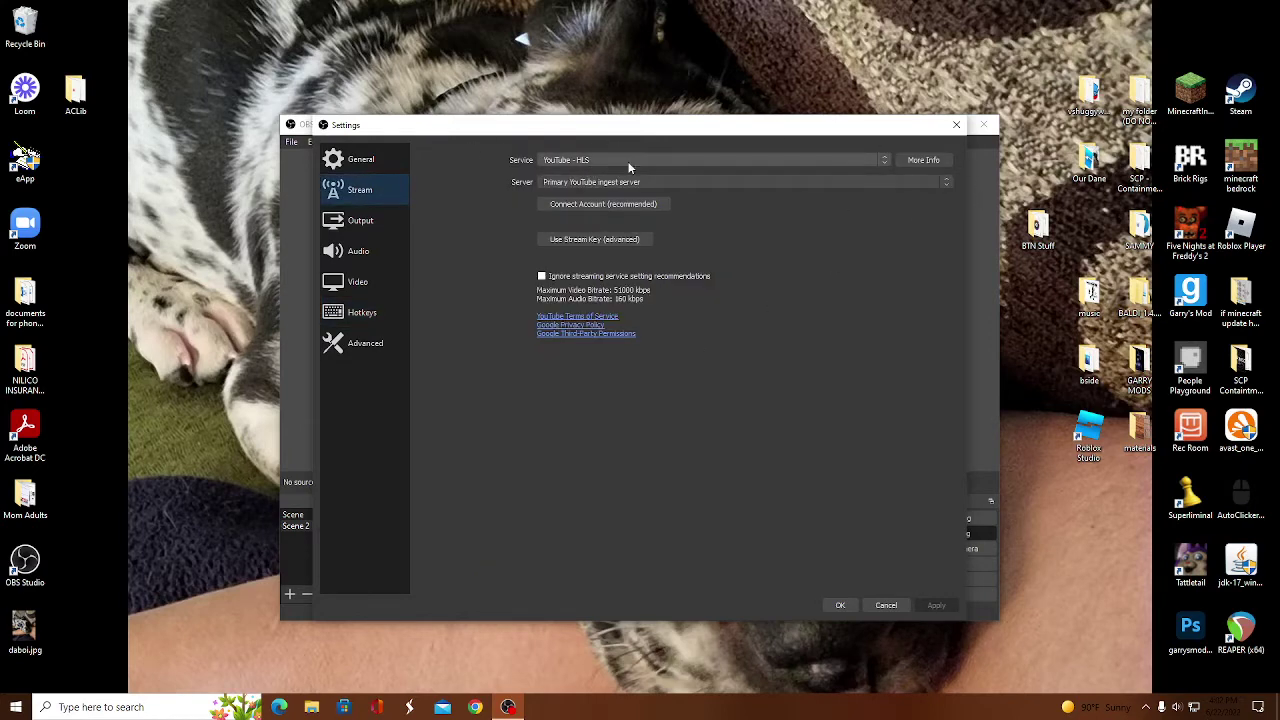
pyautogui.click(956, 124)
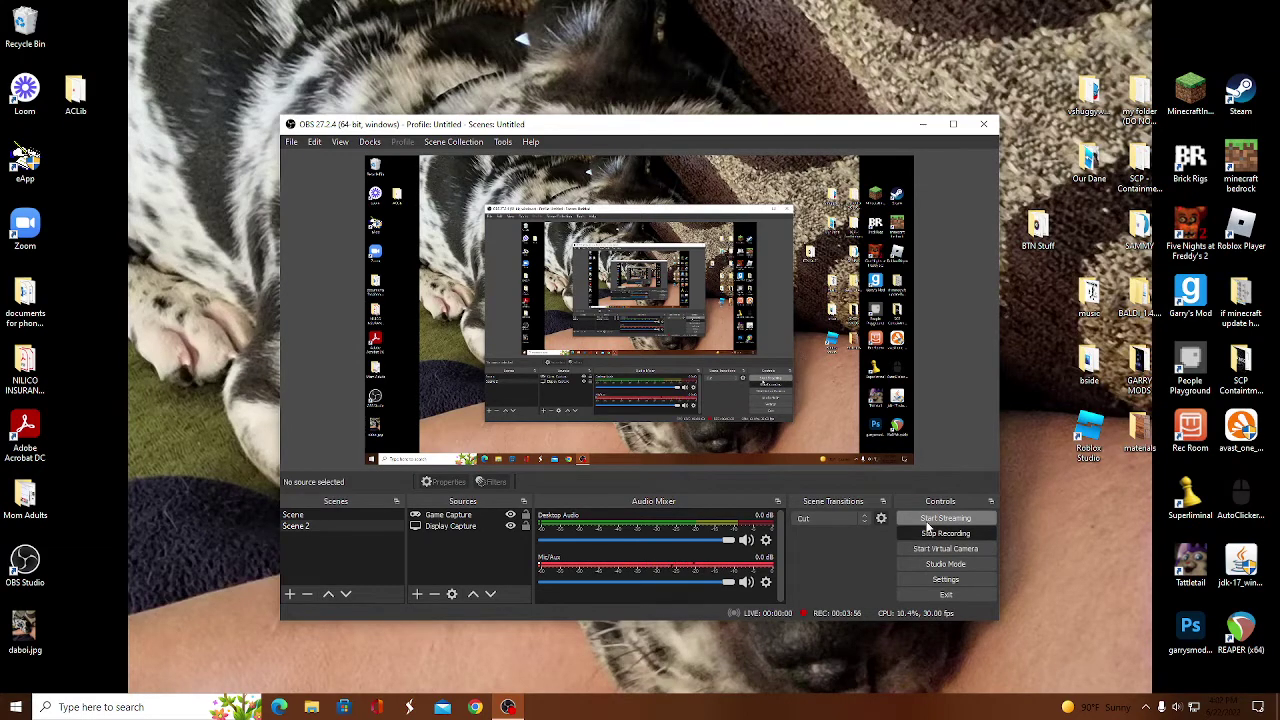
# Step: Check the Stream settings, then set the scene transition to Fade with 300 ms duration
pyautogui.click(945, 579)
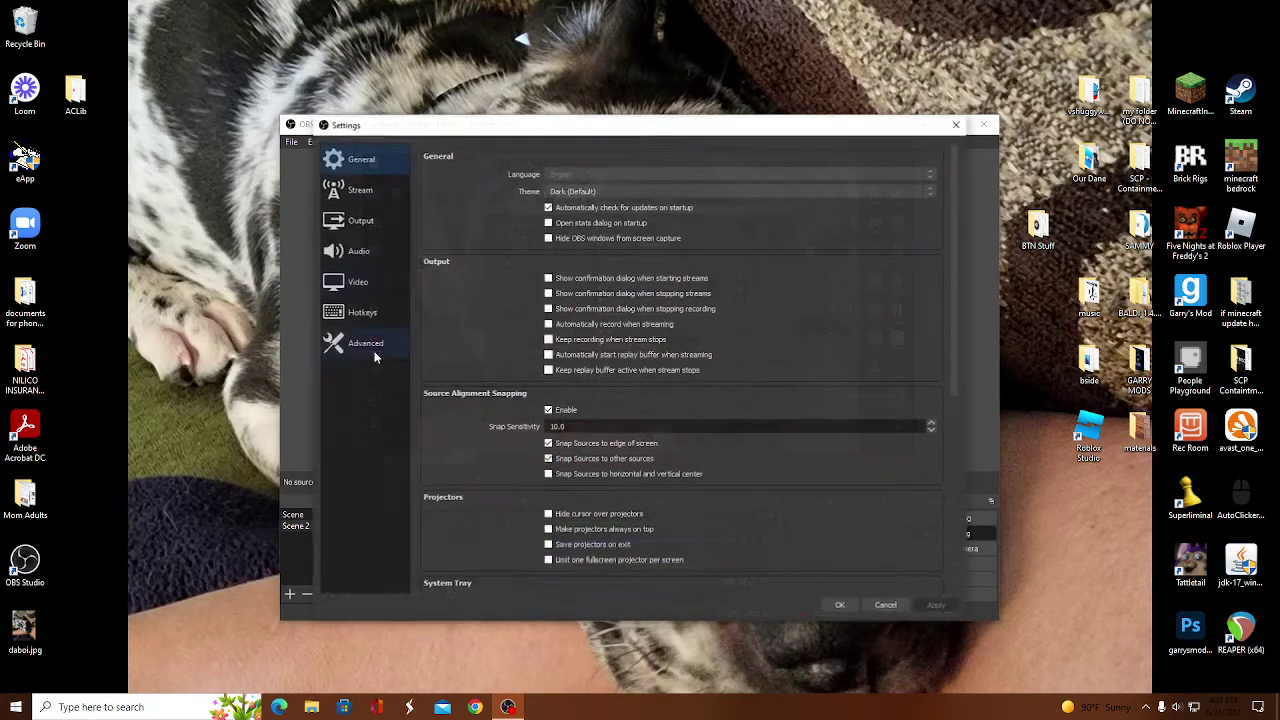
pyautogui.click(378, 184)
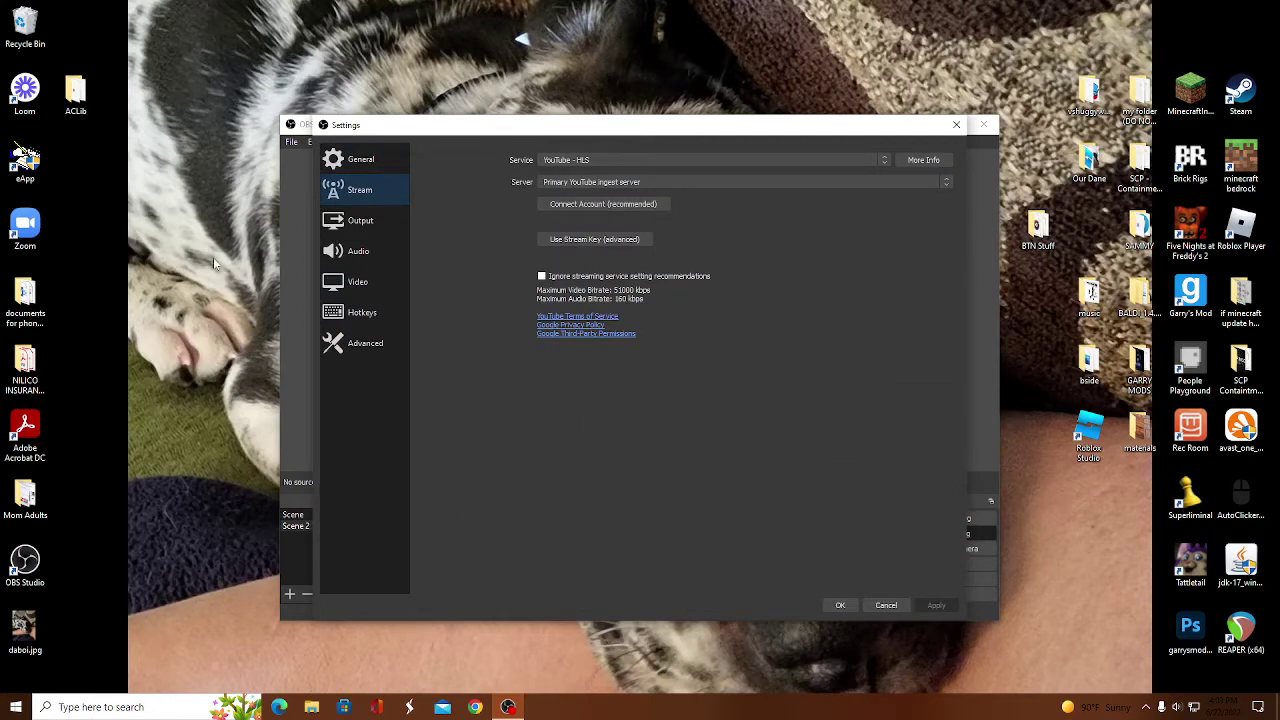
pyautogui.click(956, 124)
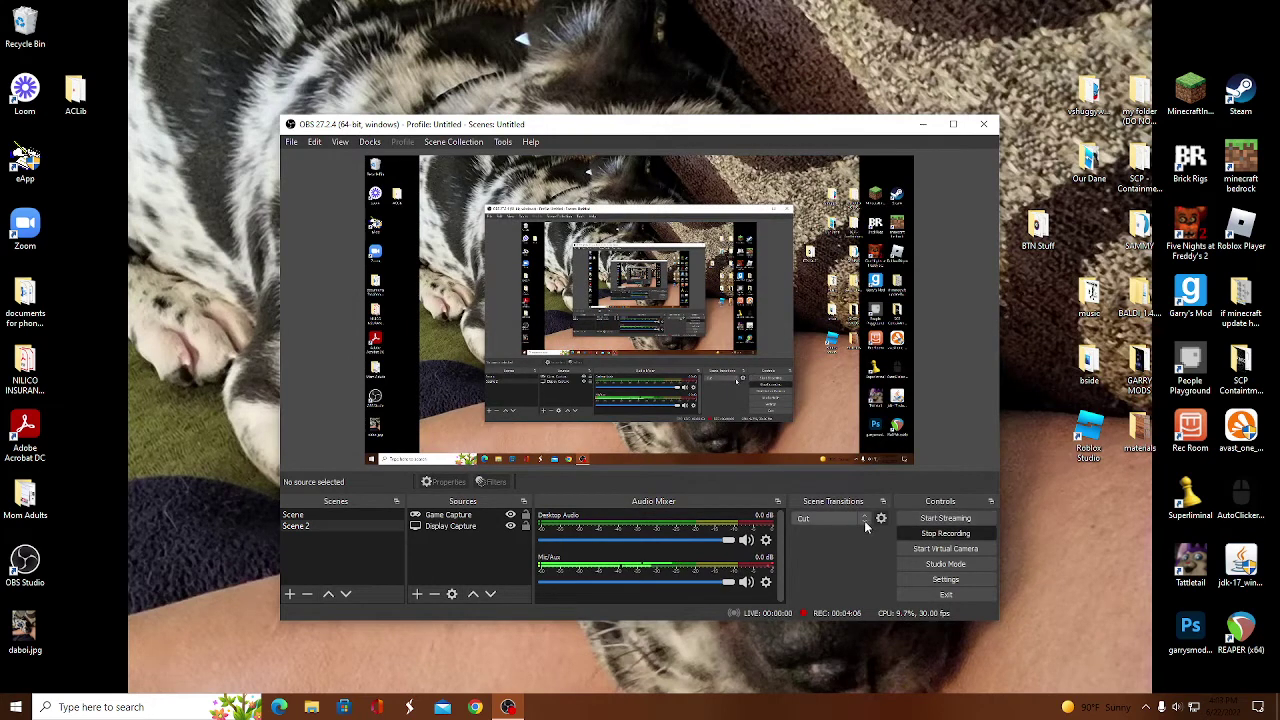
pyautogui.click(866, 526)
pyautogui.click(851, 535)
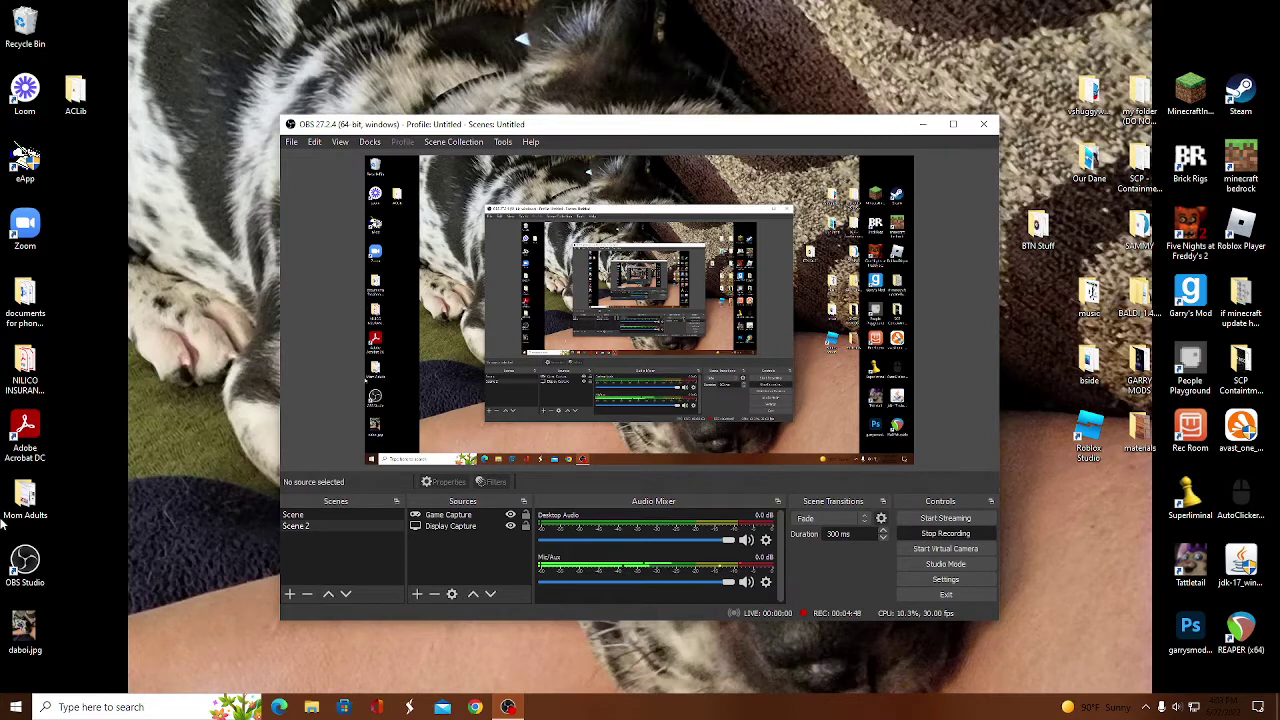
pyautogui.click(418, 596)
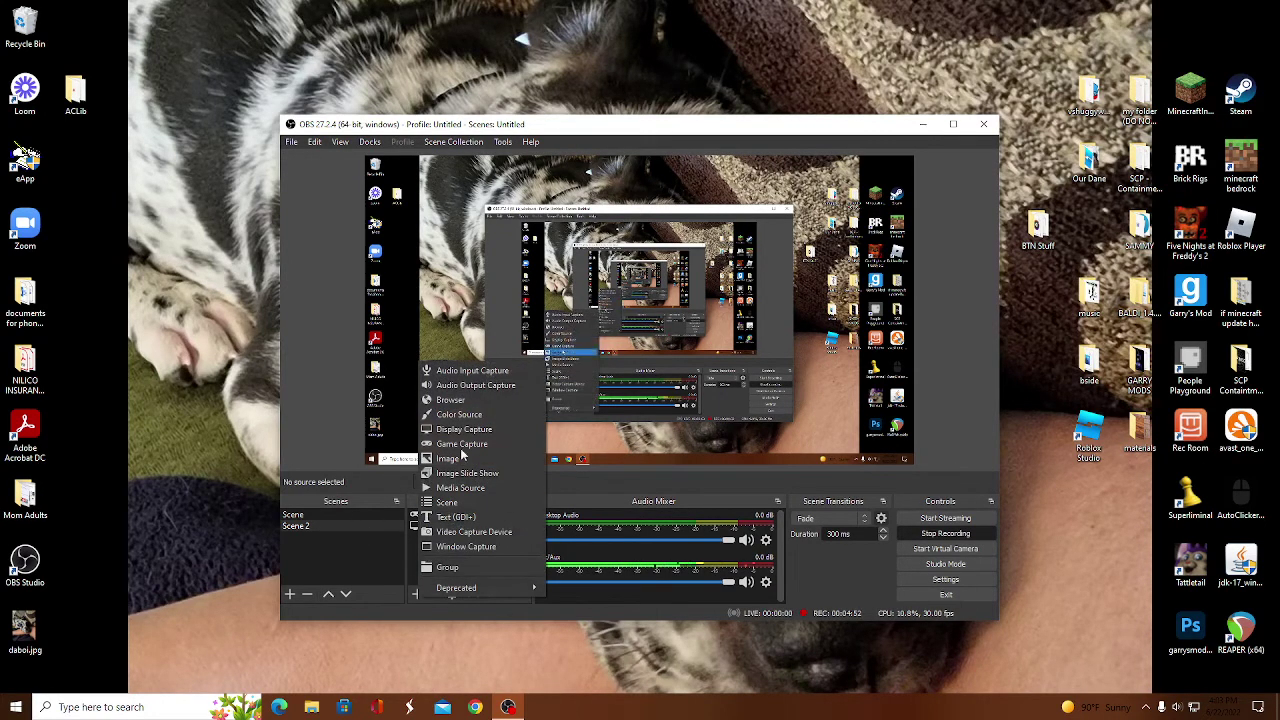
pyautogui.click(509, 530)
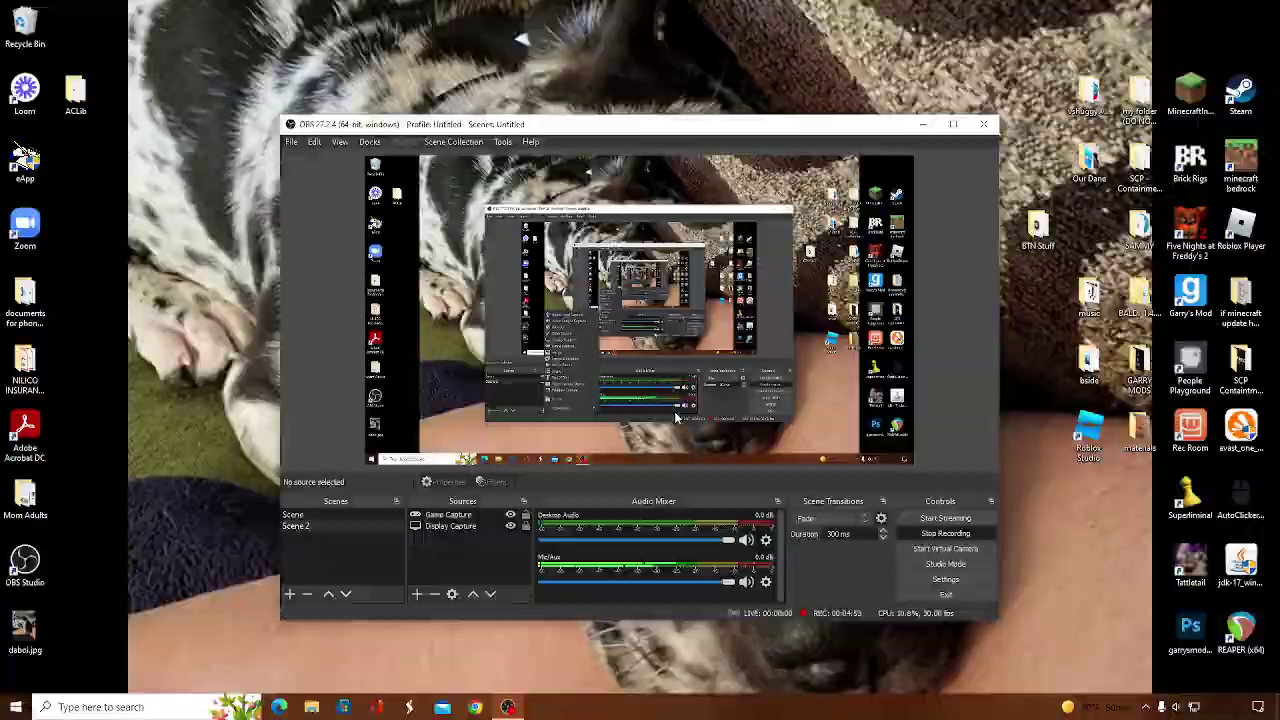
pyautogui.click(452, 555)
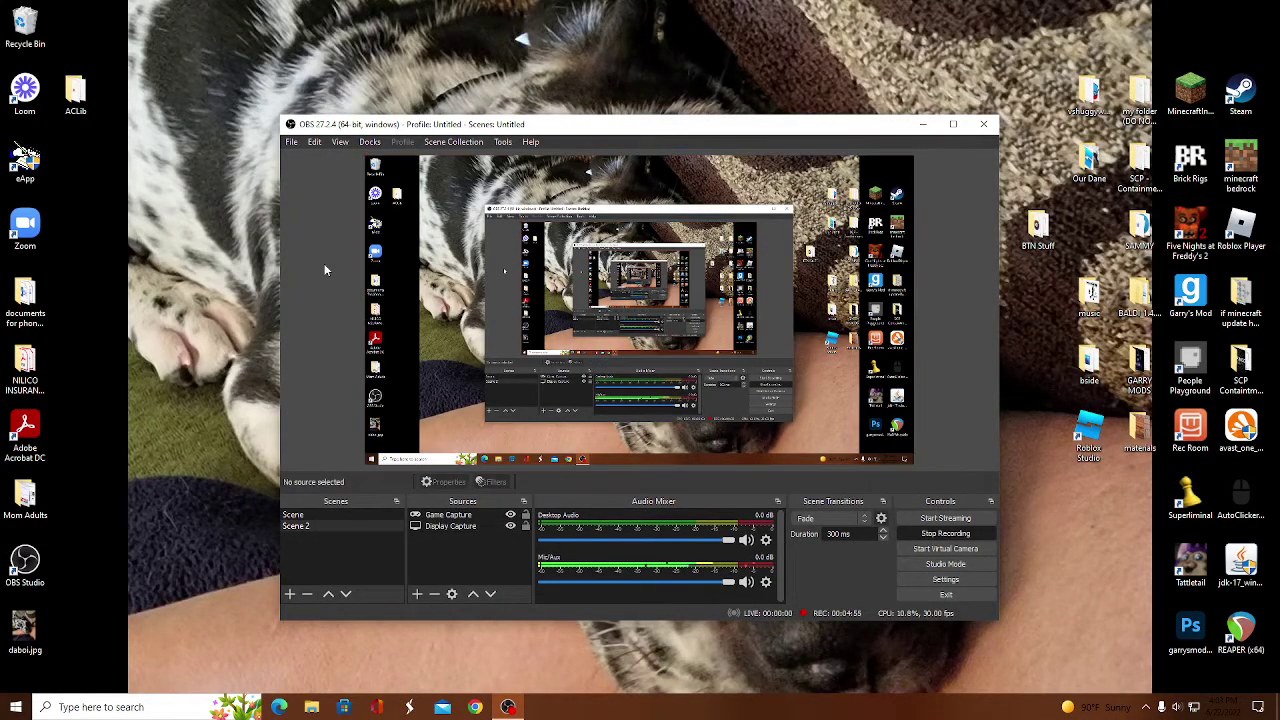
pyautogui.click(417, 594)
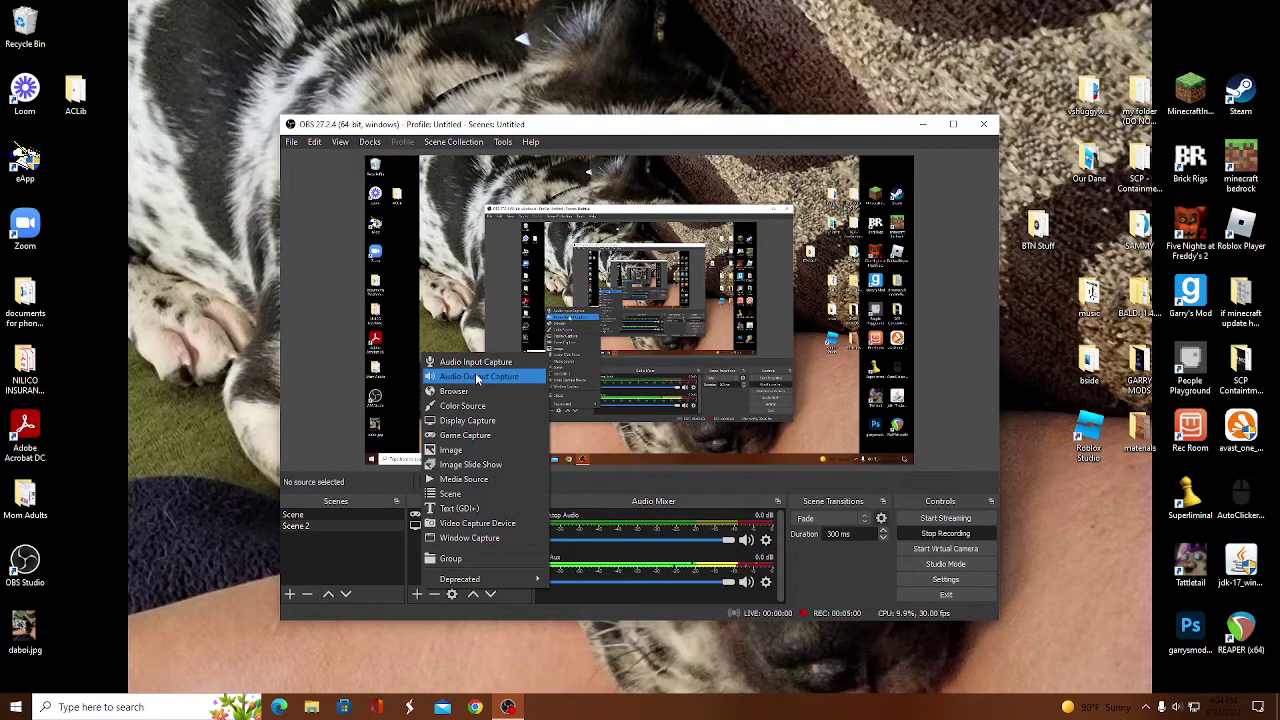
pyautogui.click(416, 594)
pyautogui.click(416, 594)
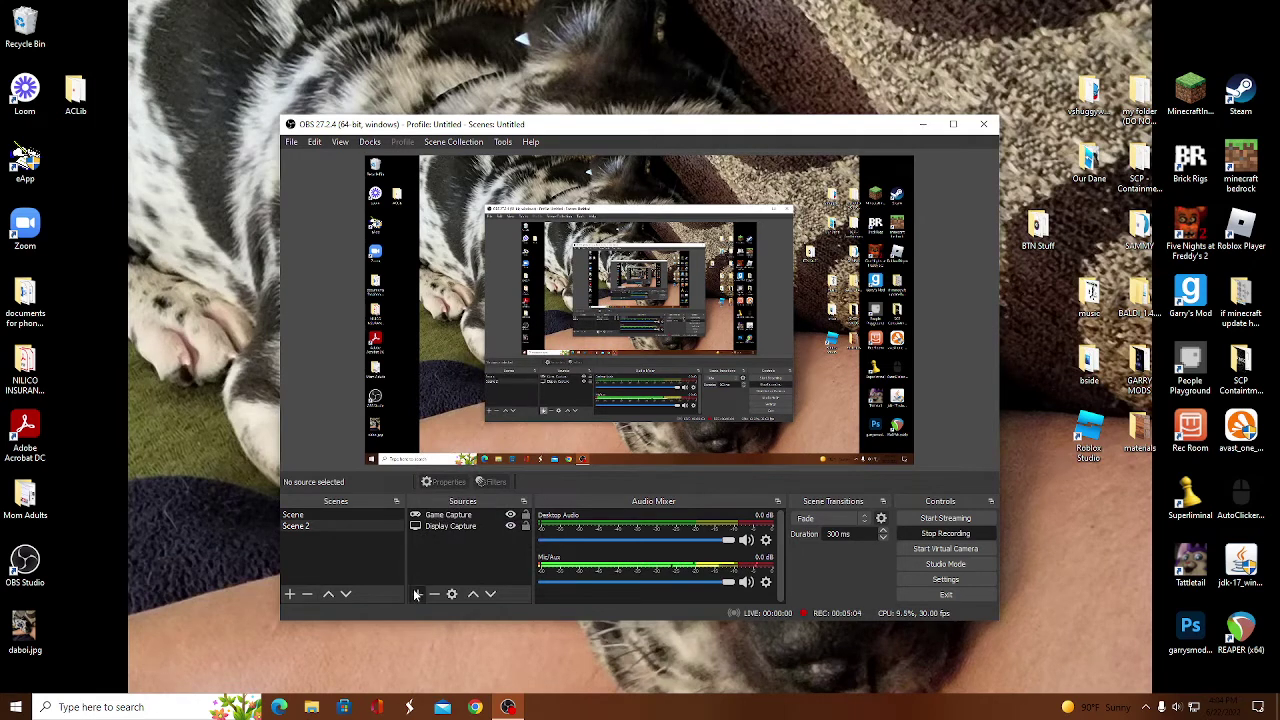
pyautogui.click(416, 594)
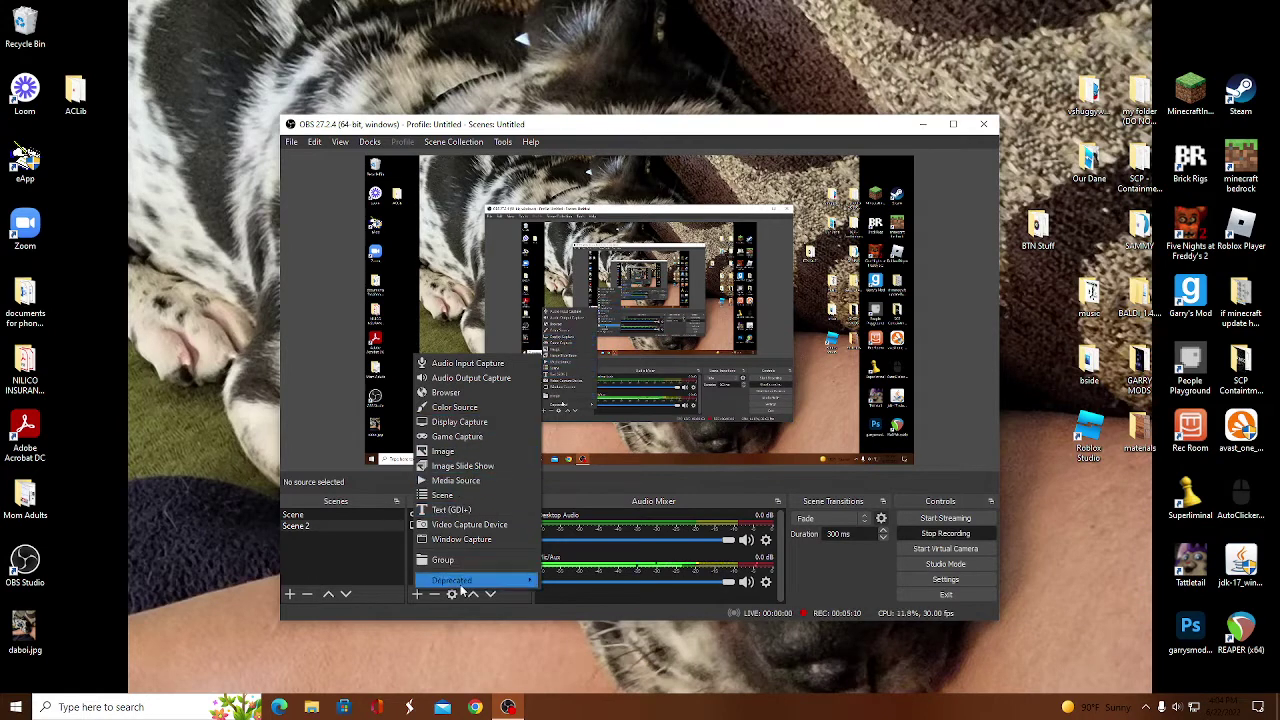
pyautogui.click(410, 597)
pyautogui.click(410, 597)
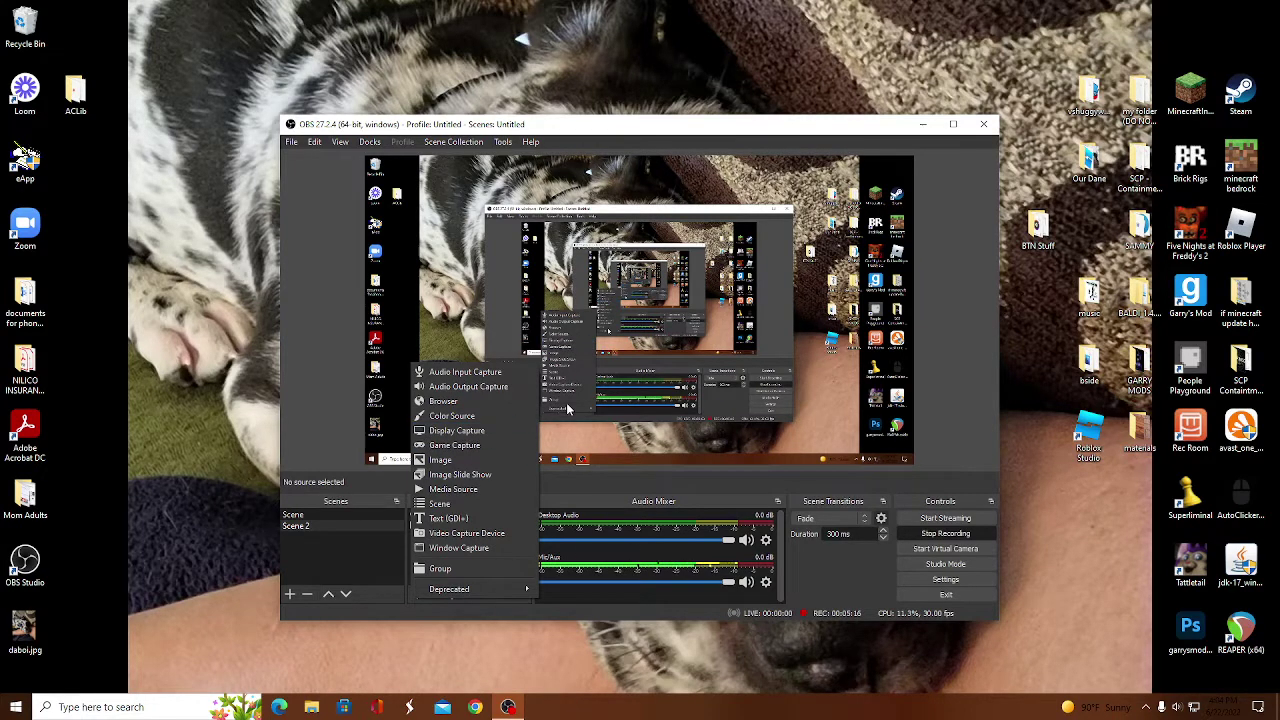
pyautogui.click(366, 578)
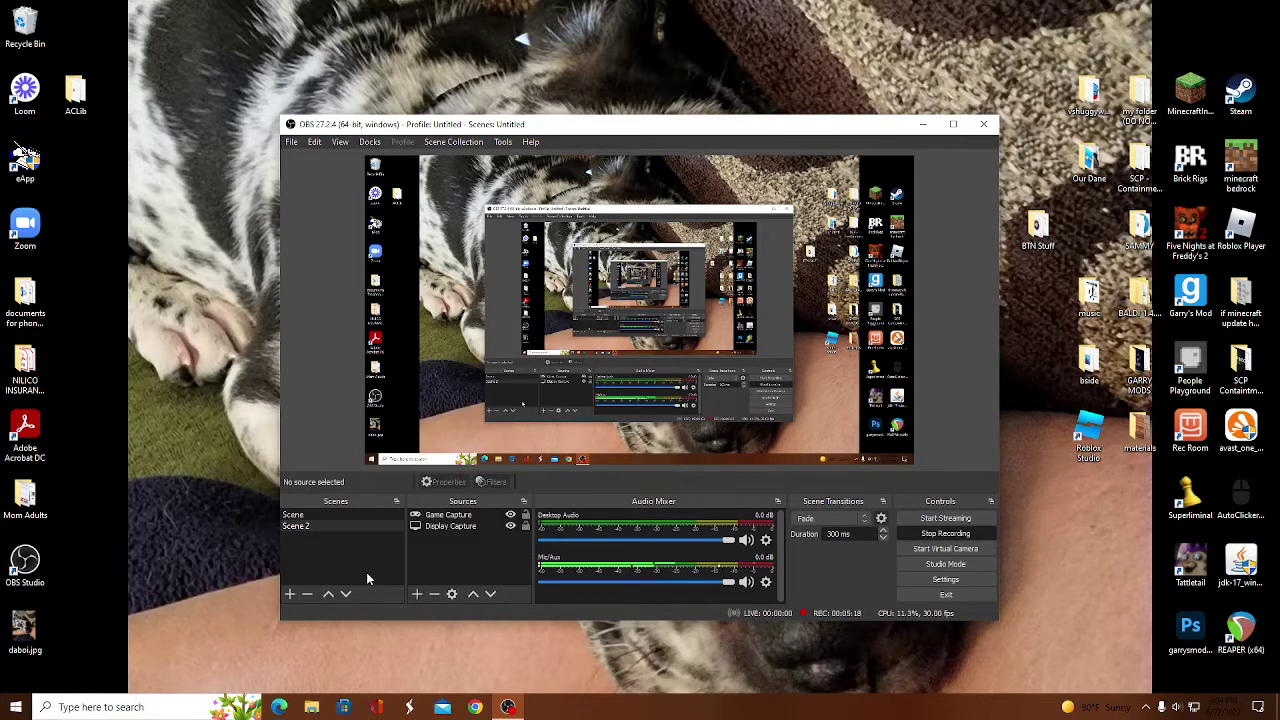
pyautogui.click(290, 594)
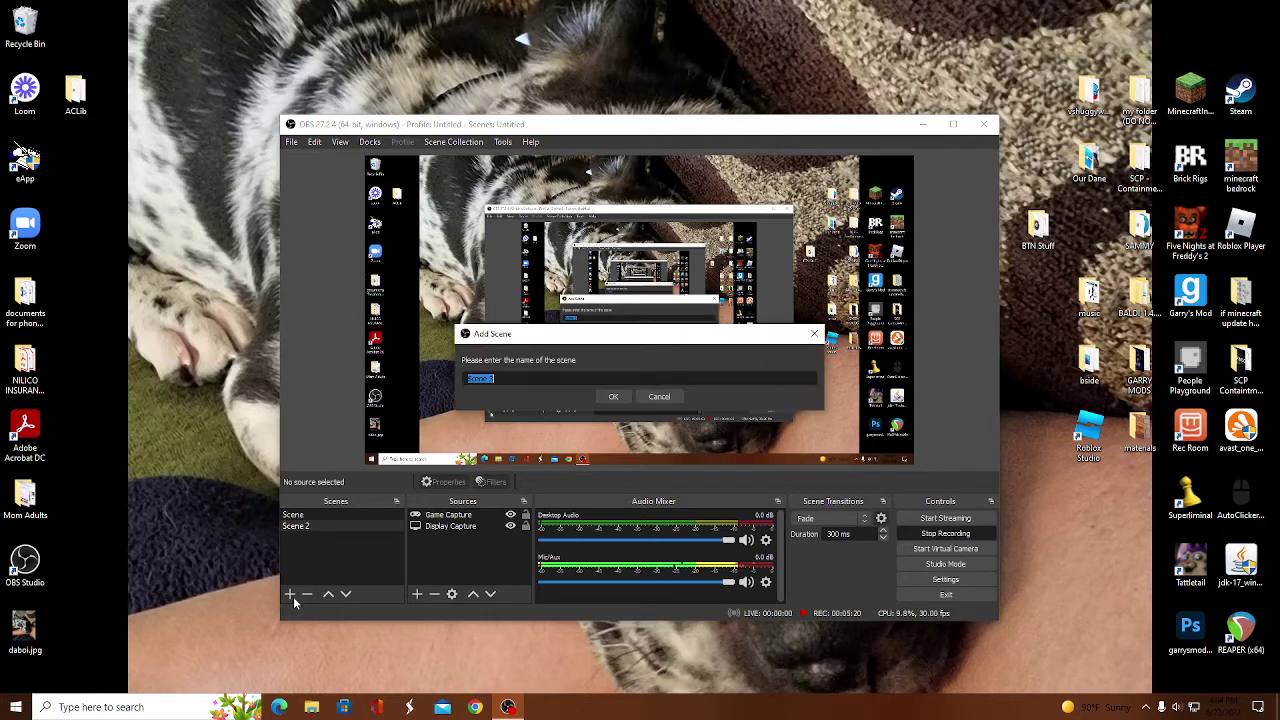
# Step: Cancel adding a scene, open and close the File menu, and minimize OBS
pyautogui.click(659, 397)
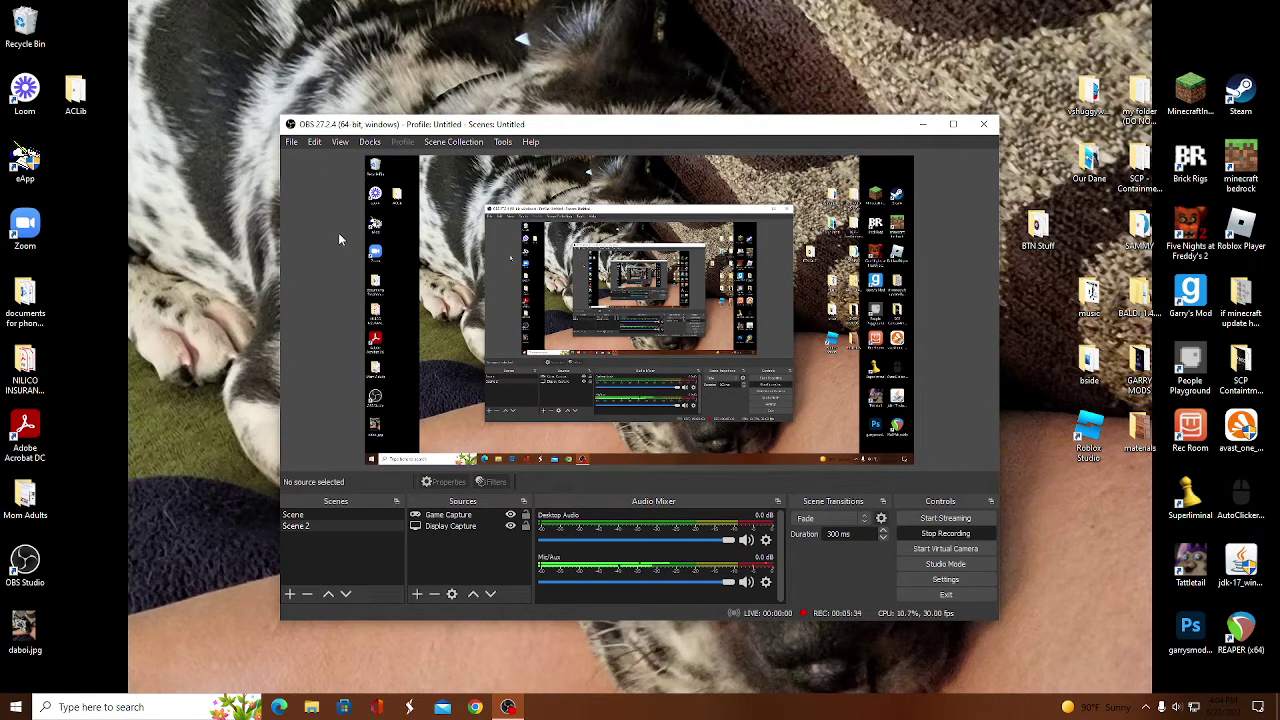
pyautogui.click(290, 143)
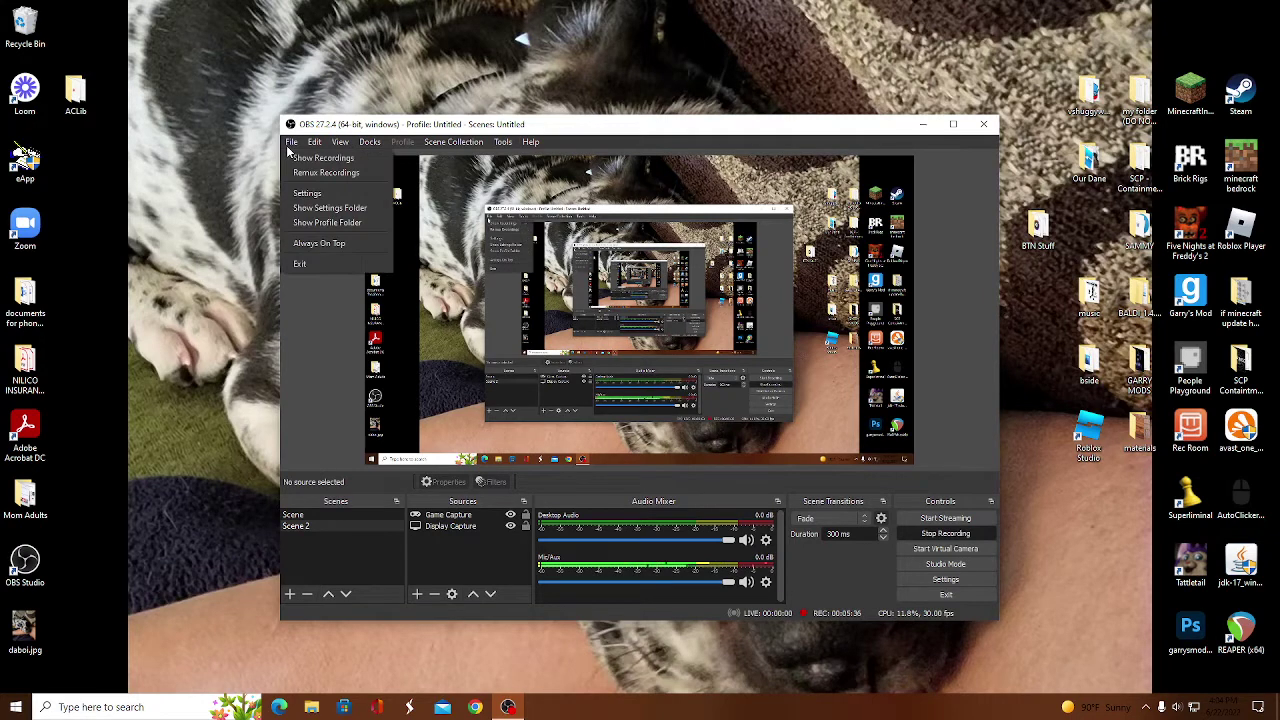
pyautogui.click(290, 143)
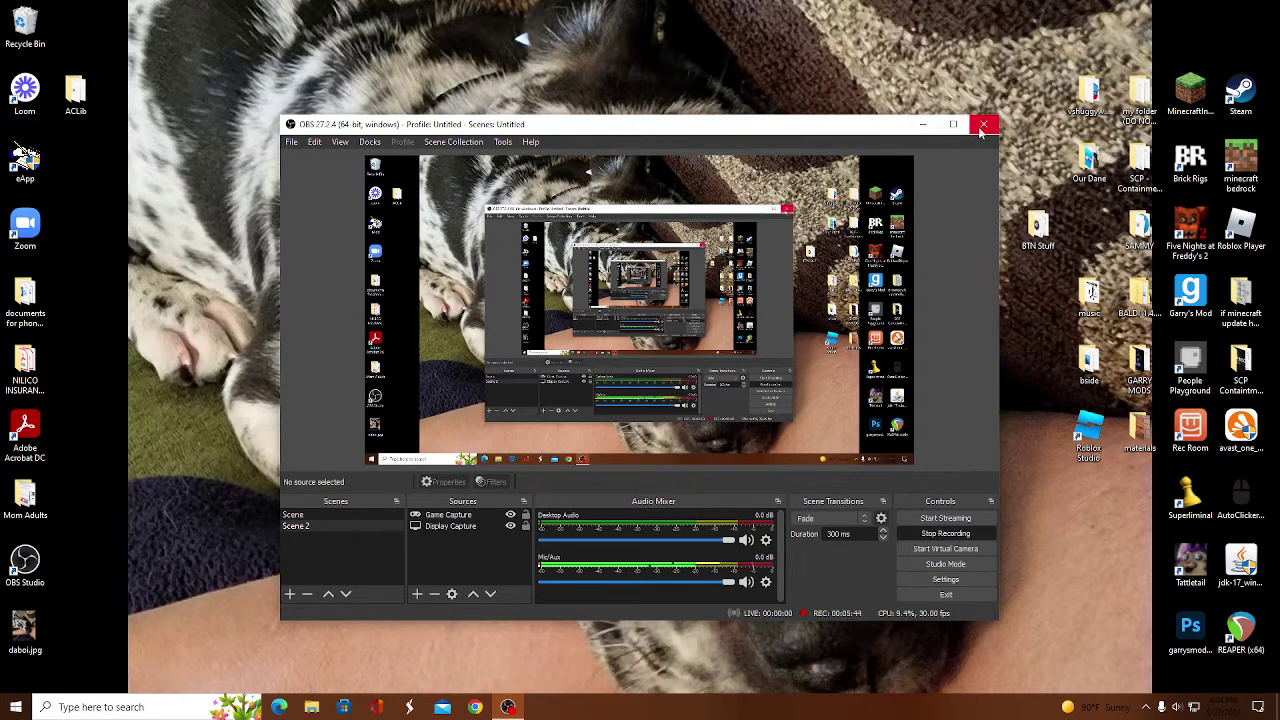
pyautogui.click(923, 124)
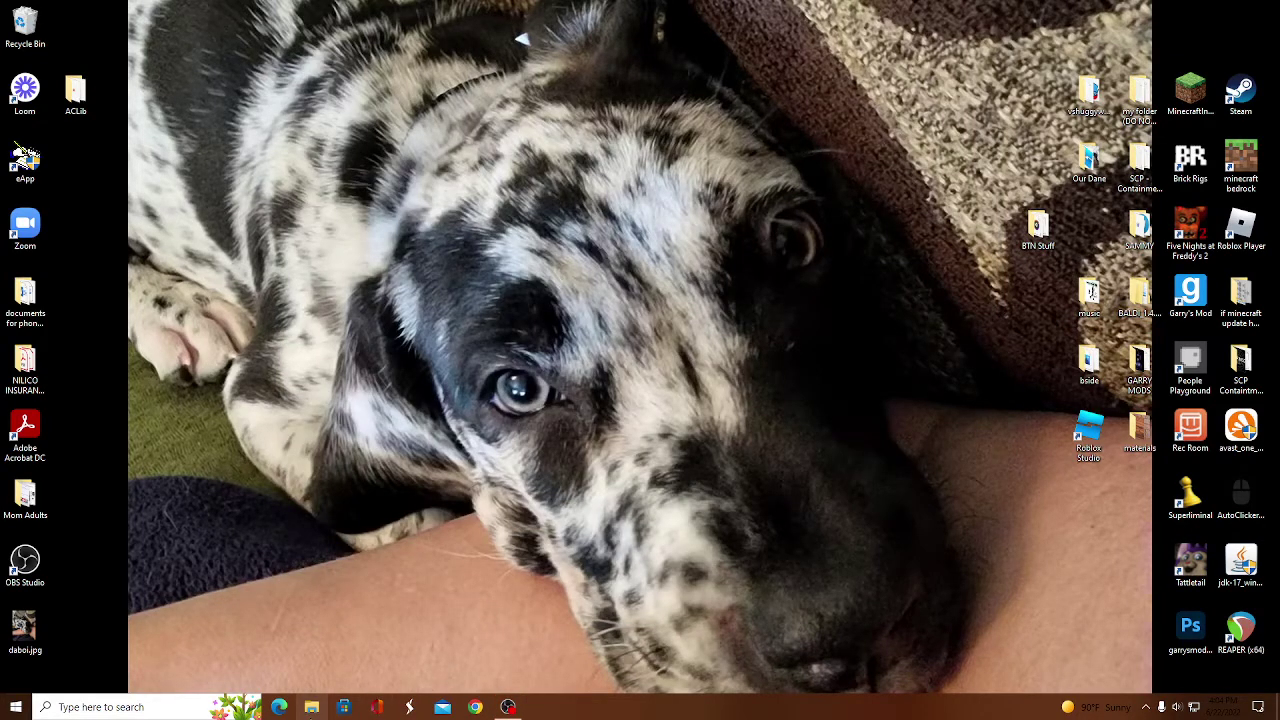
pyautogui.click(311, 707)
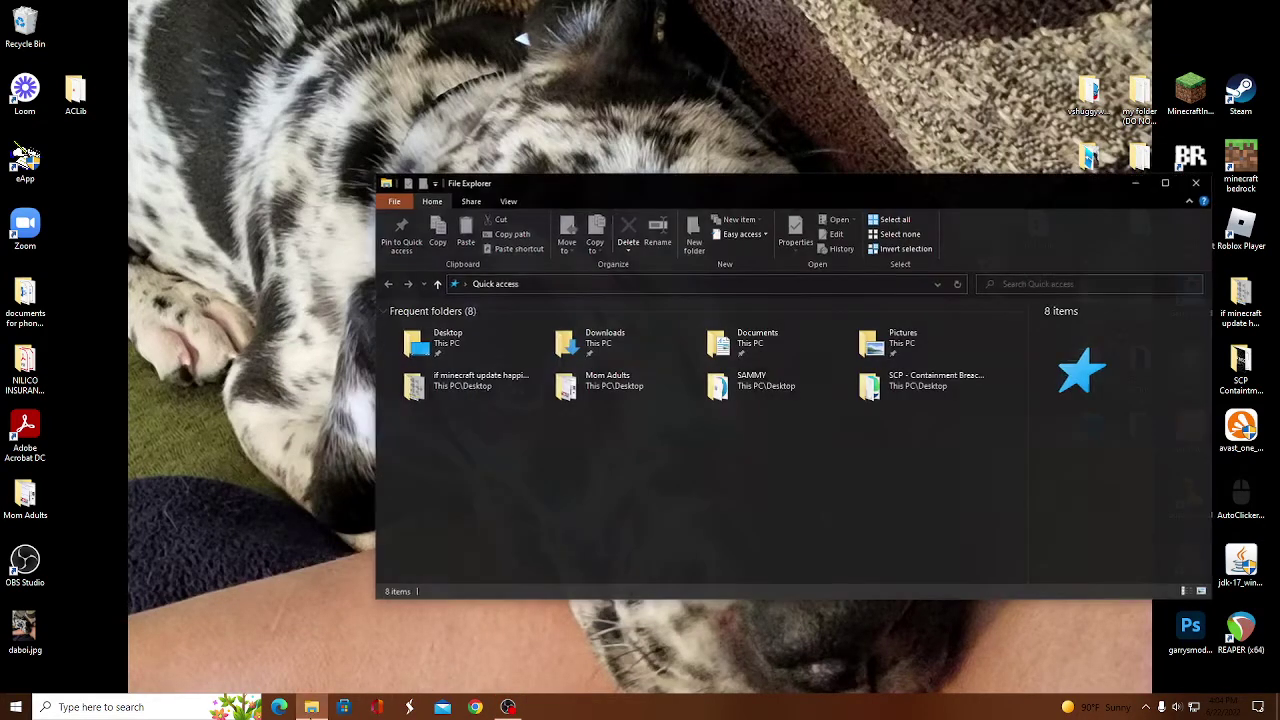
pyautogui.click(1196, 182)
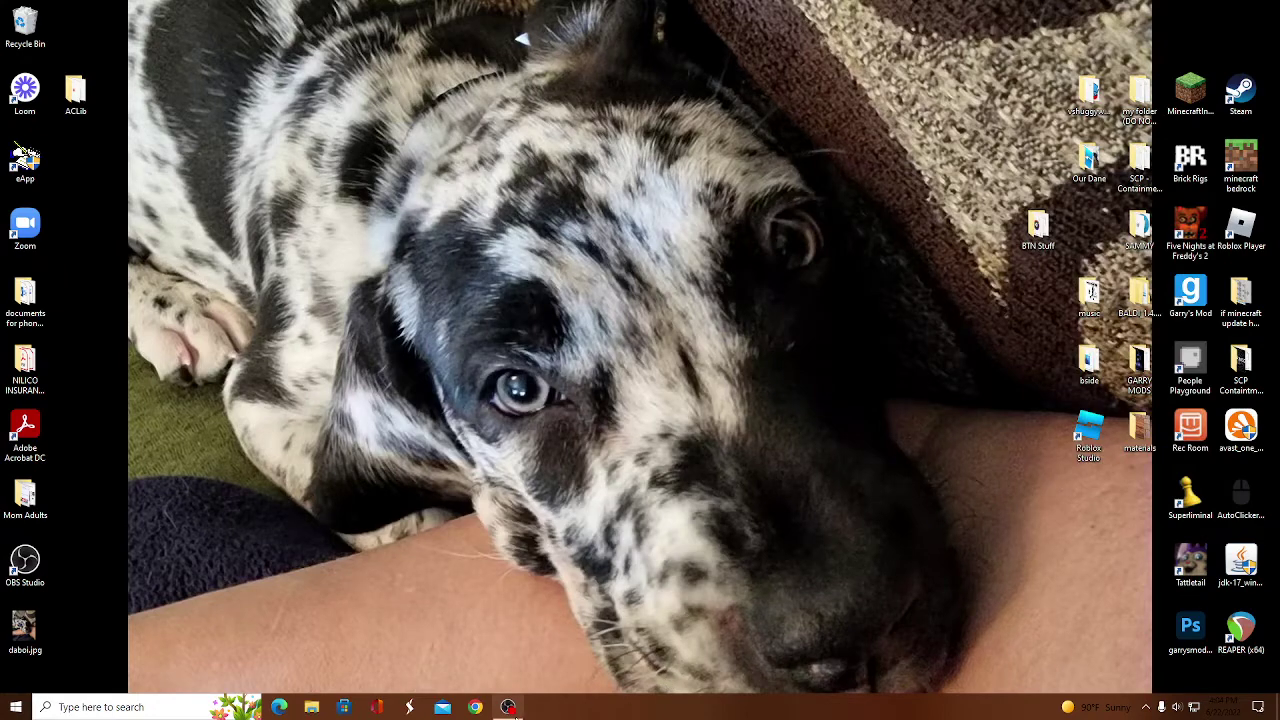
pyautogui.click(311, 707)
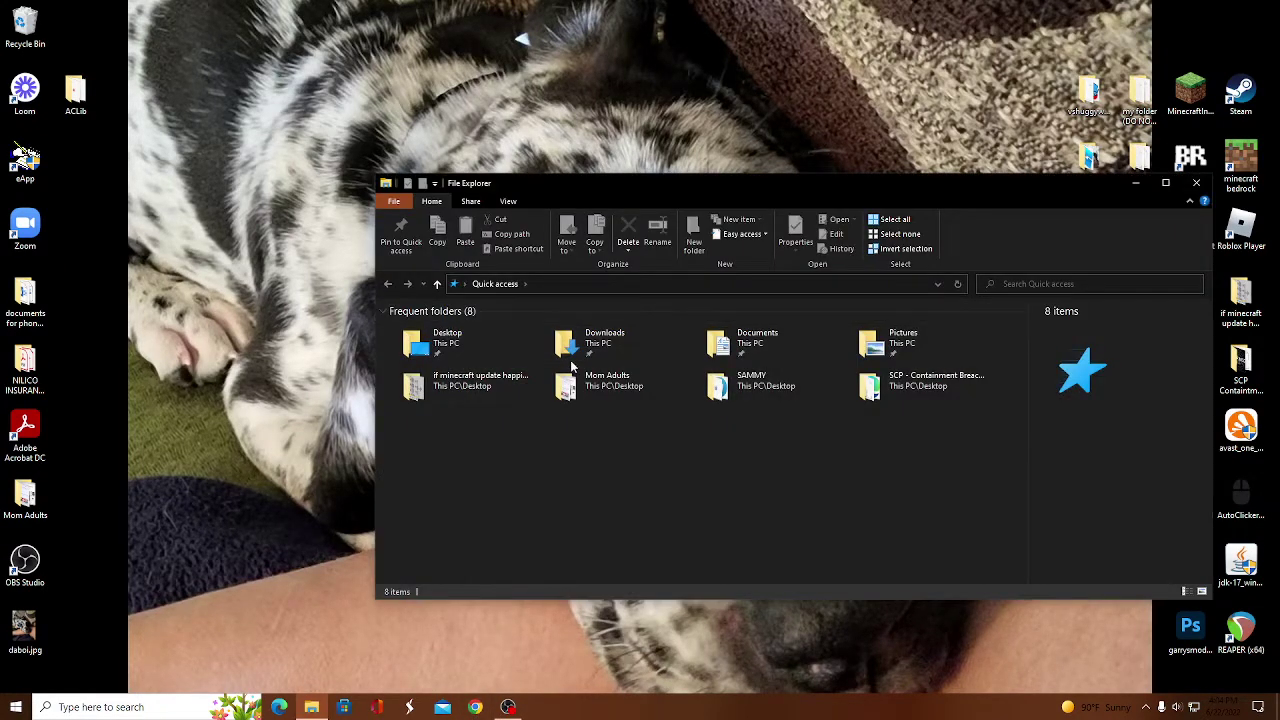
pyautogui.doubleClick(638, 342)
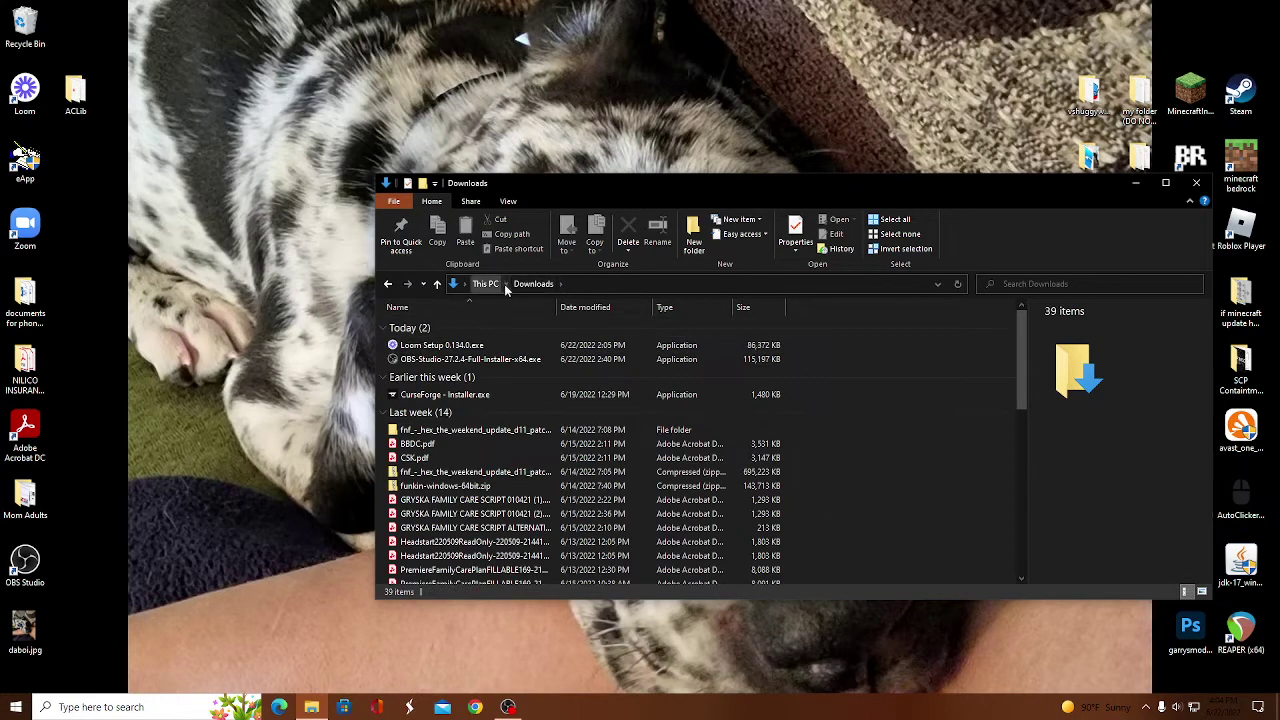
pyautogui.click(503, 284)
pyautogui.click(520, 389)
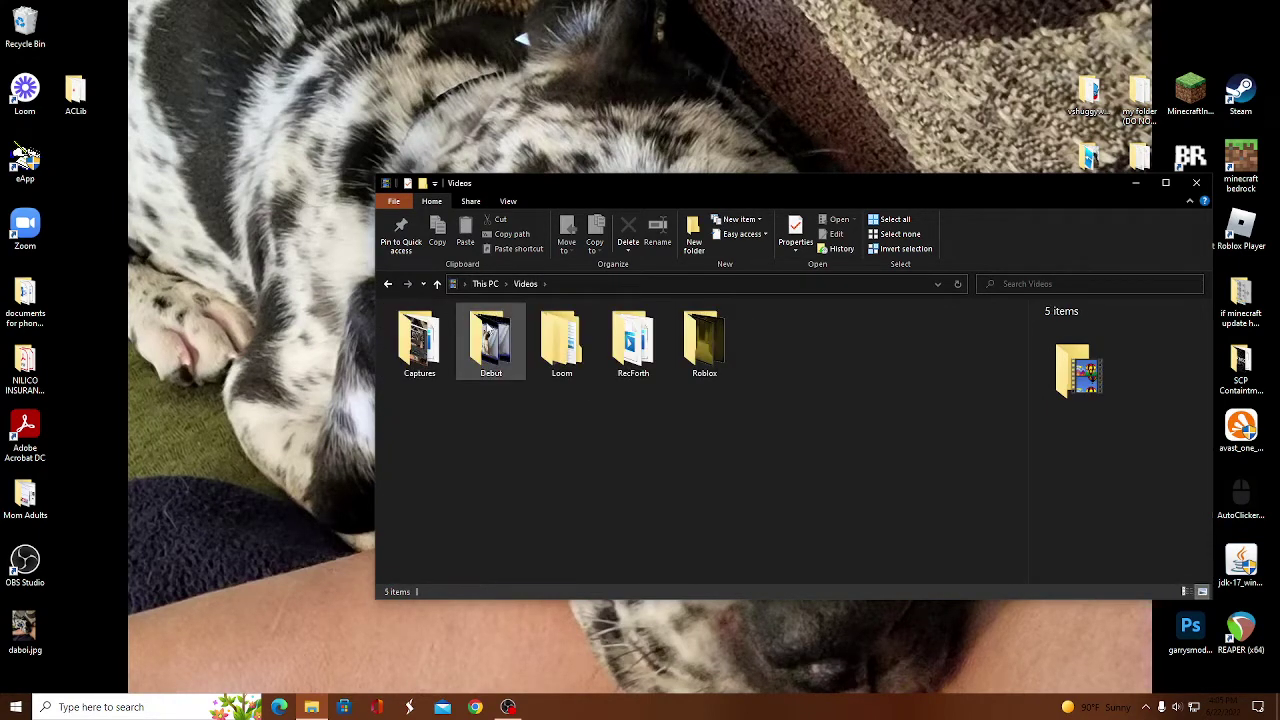
pyautogui.doubleClick(428, 352)
pyautogui.click(436, 360)
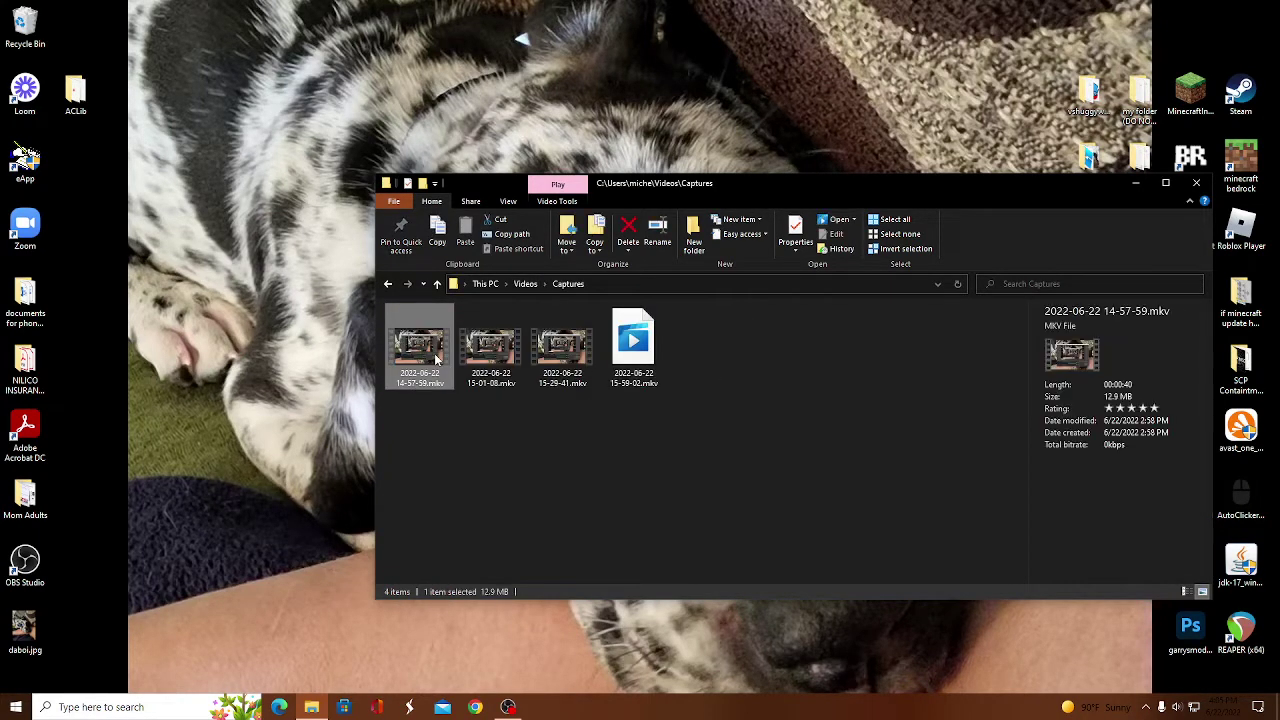
pyautogui.click(532, 426)
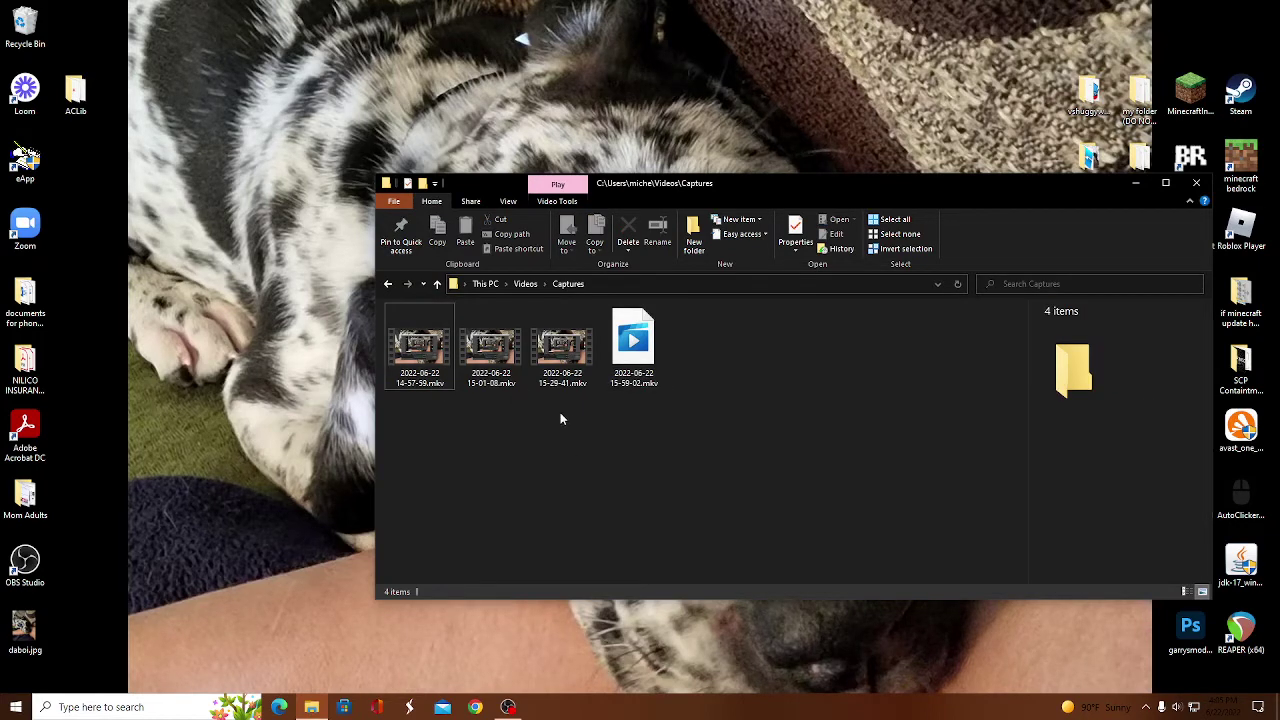
pyautogui.rightClick(648, 368)
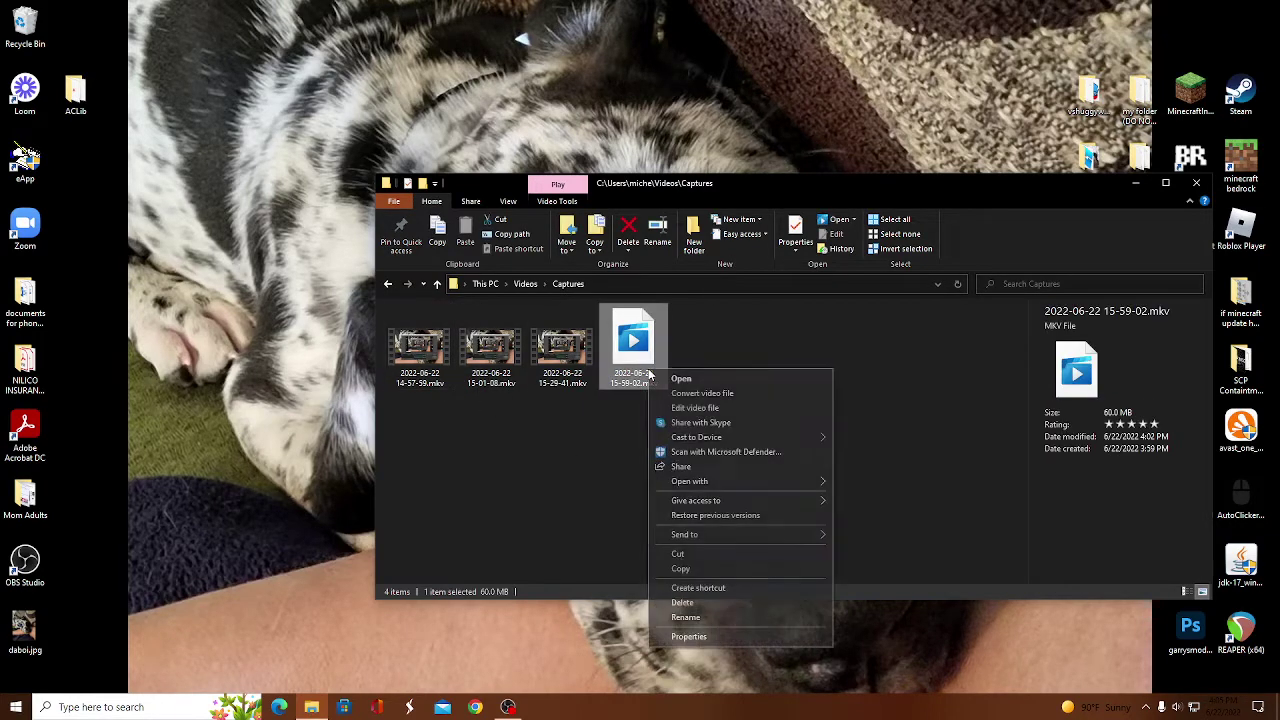
pyautogui.moveTo(718, 540)
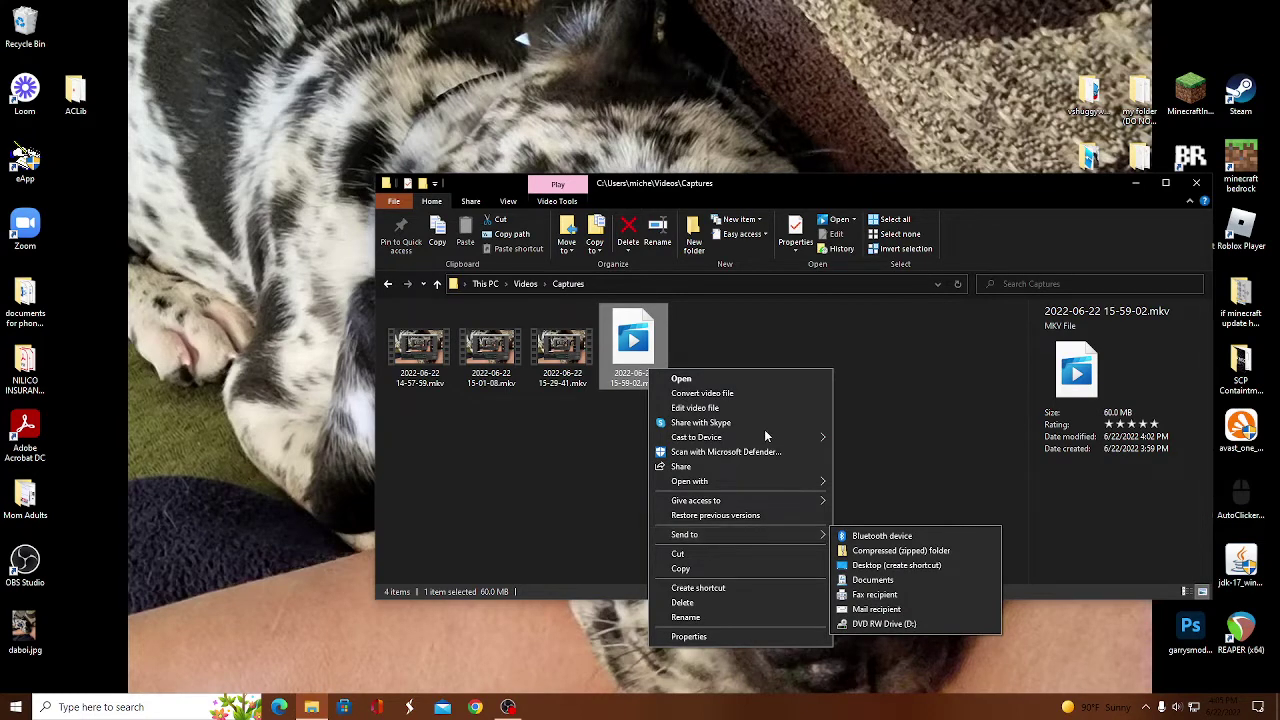
pyautogui.click(873, 367)
pyautogui.click(750, 380)
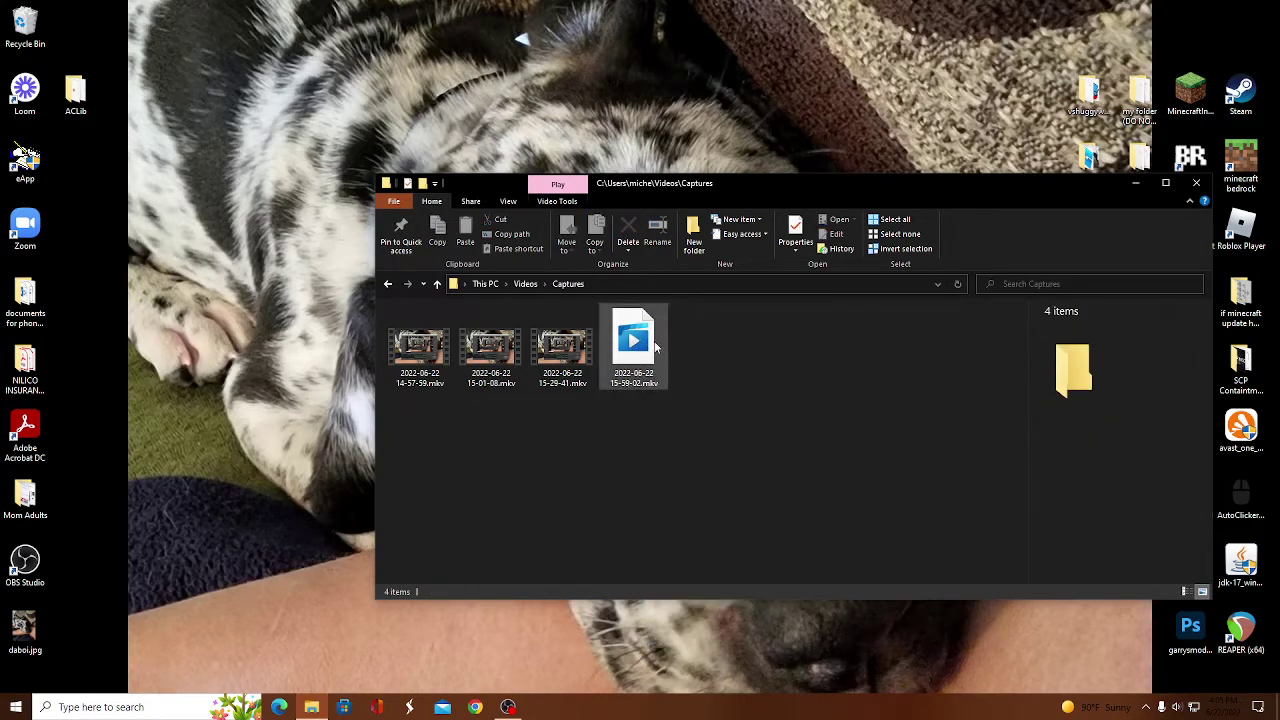
pyautogui.click(1192, 185)
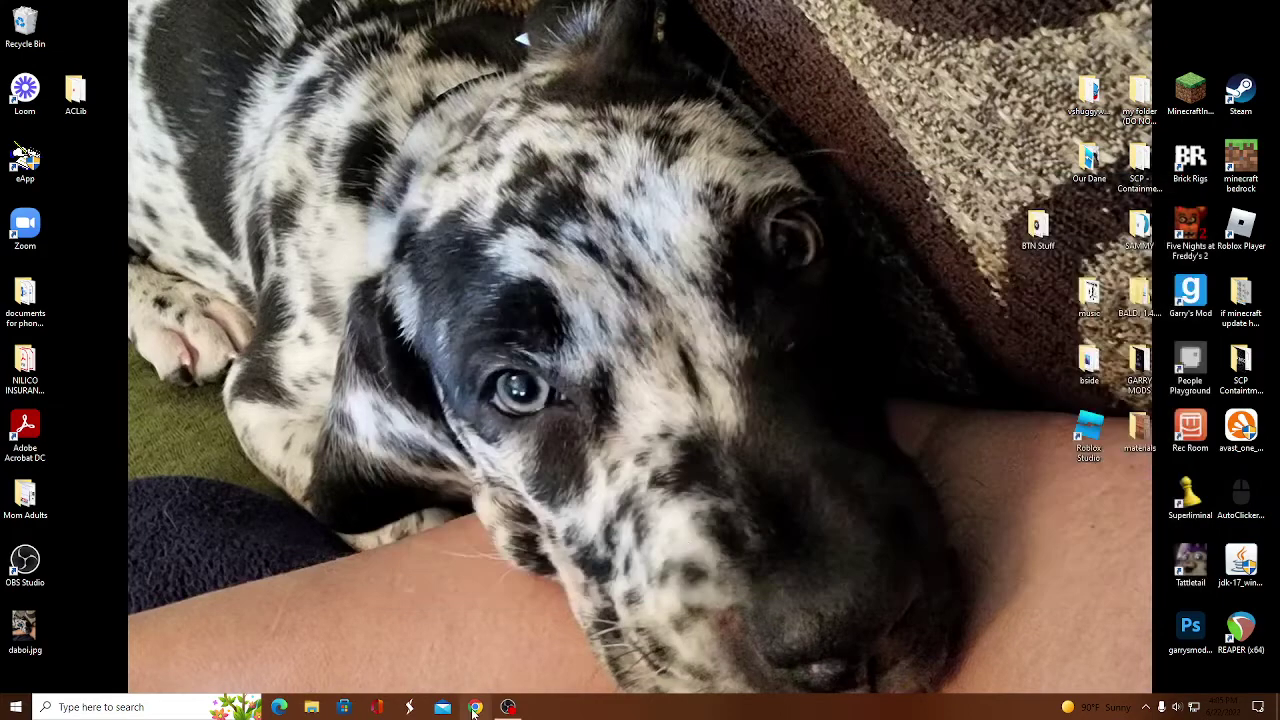
# Step: Restore the OBS window and launch Remux Recordings from the File menu while recording continues
pyautogui.click(508, 707)
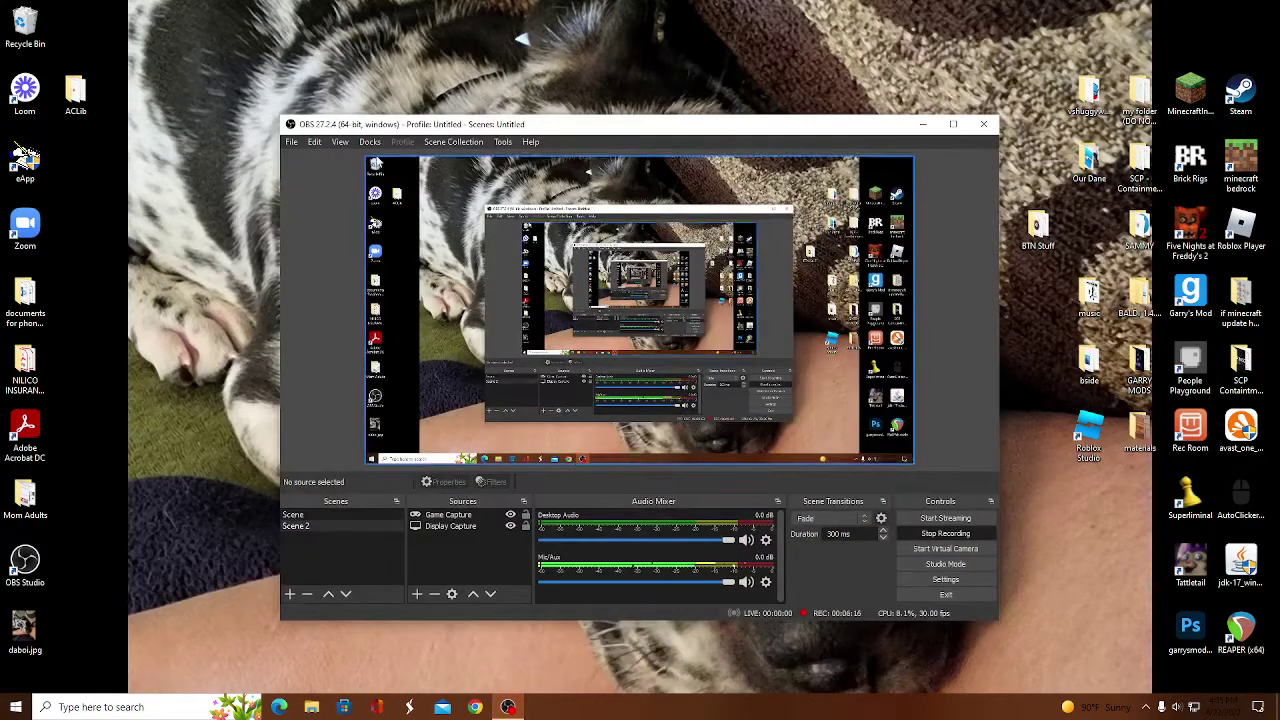
pyautogui.click(292, 142)
pyautogui.click(329, 174)
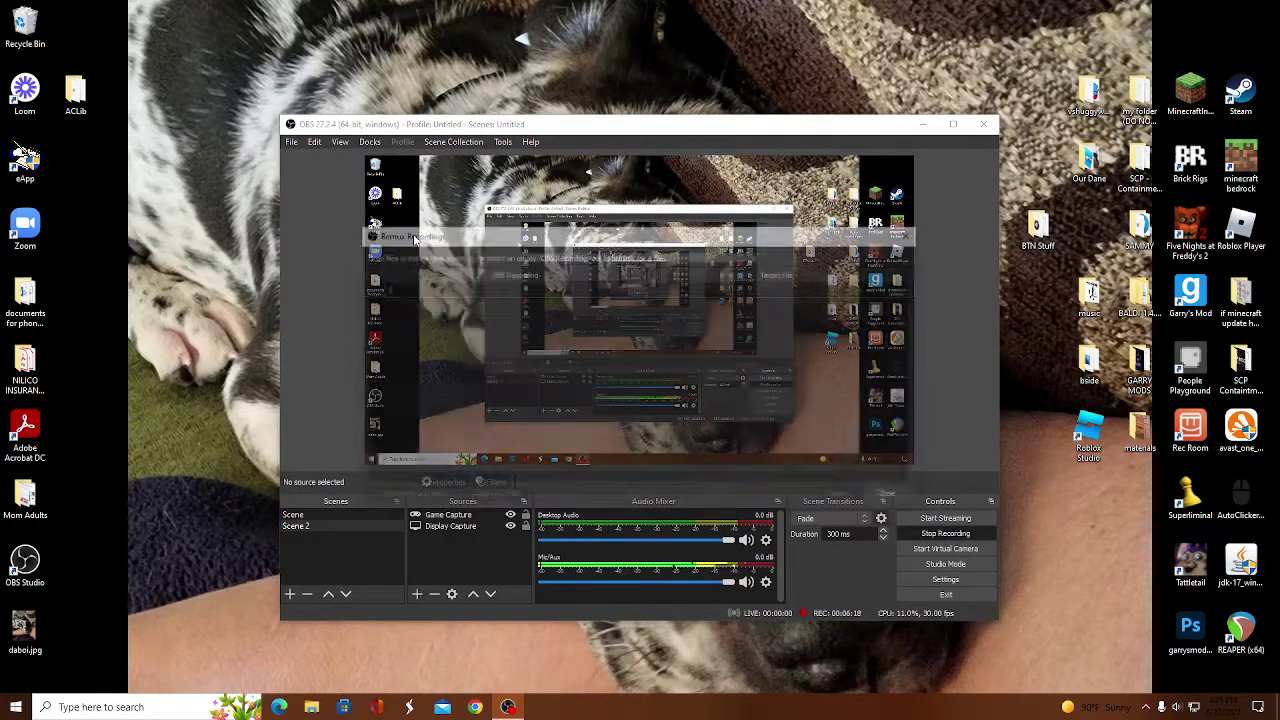